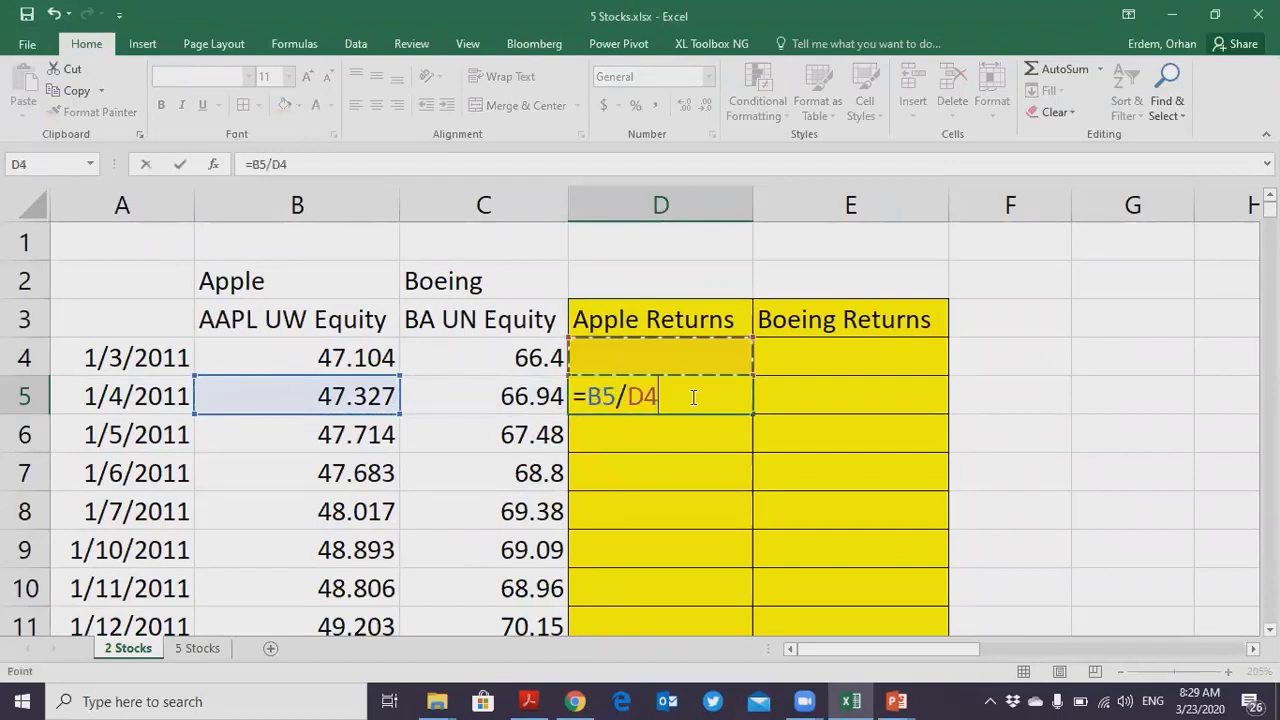
- Complete the first Apple return formula in D5 as =B5/B4-1
key("Left")
key("Left")
type("-1")
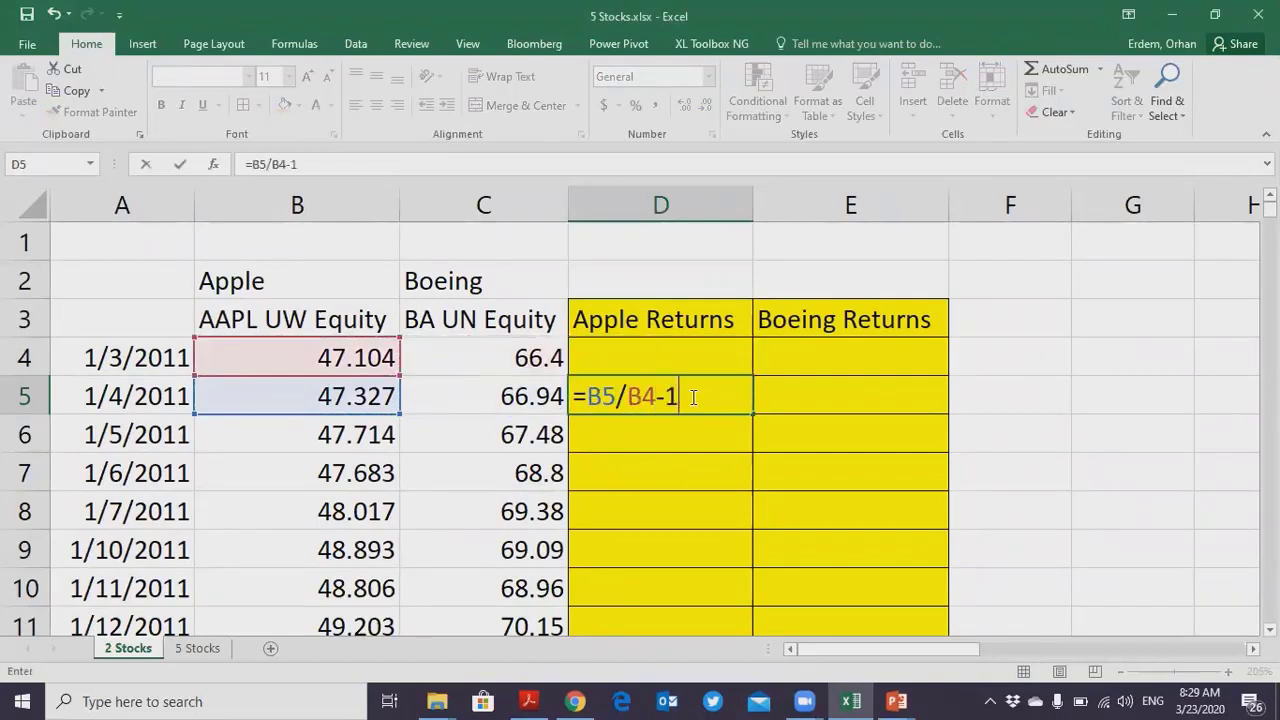
key("Return")
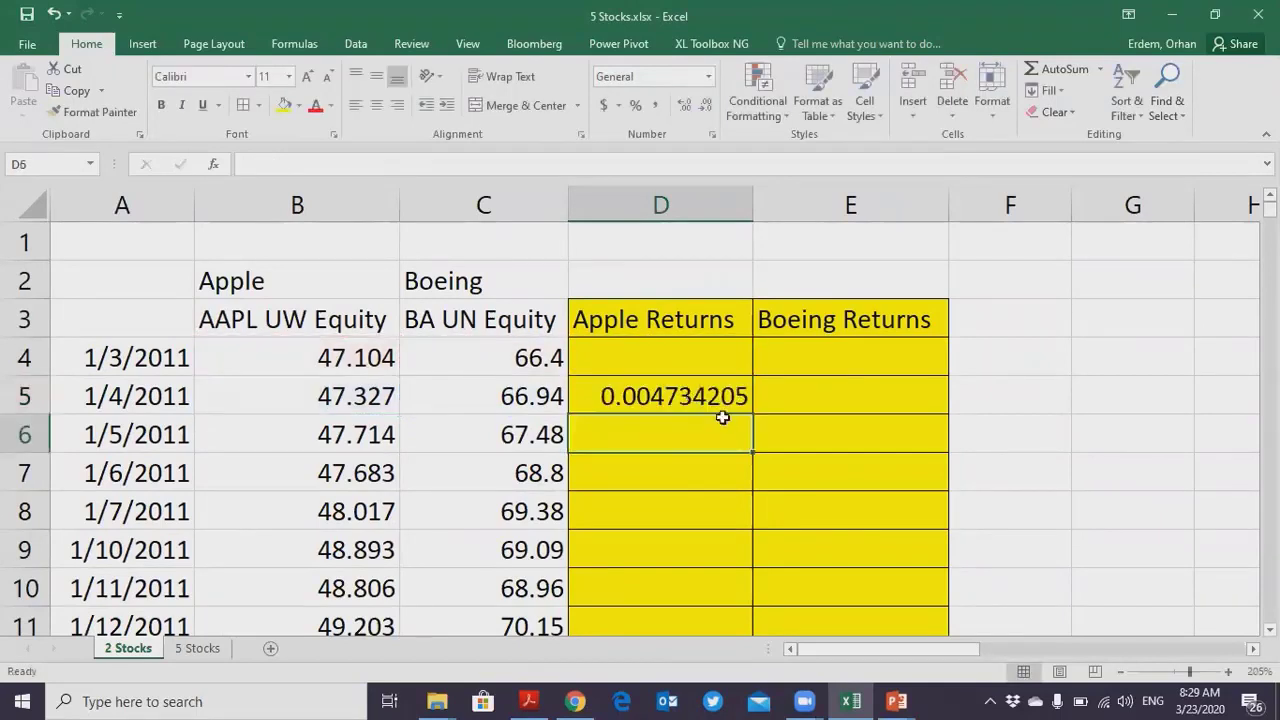
- Copy the D5 return formula across to the Boeing Returns column and fill both columns down to the last date
left_click(706, 391)
left_click_drag(751, 413, 948, 414)
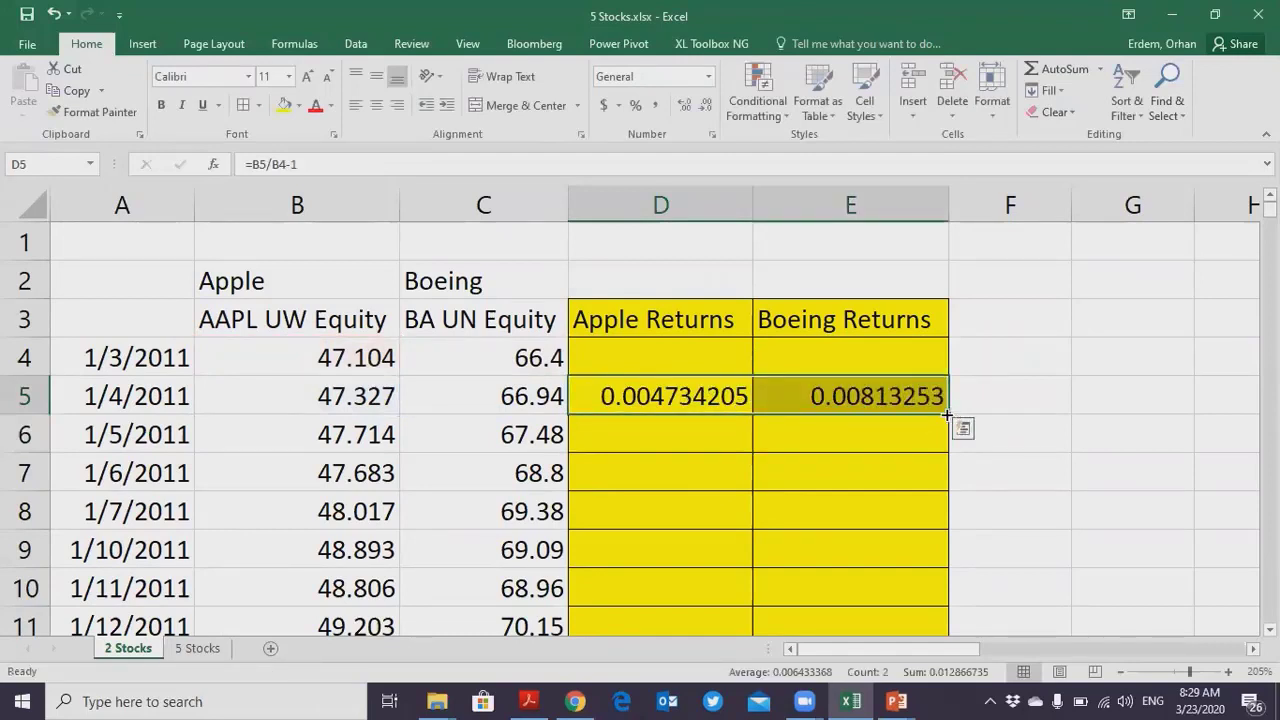
double_click(947, 413)
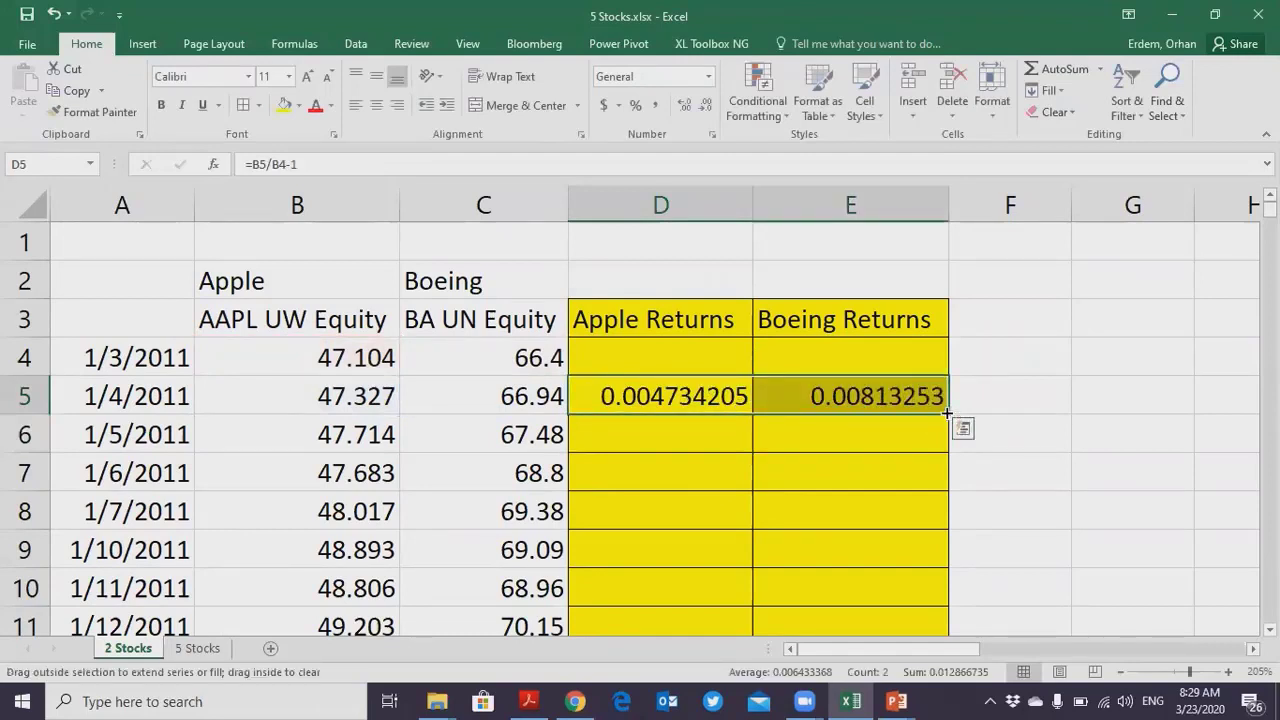
- Format the Apple and Boeing returns as percentages with two decimal places
left_click(640, 105)
left_click(684, 106)
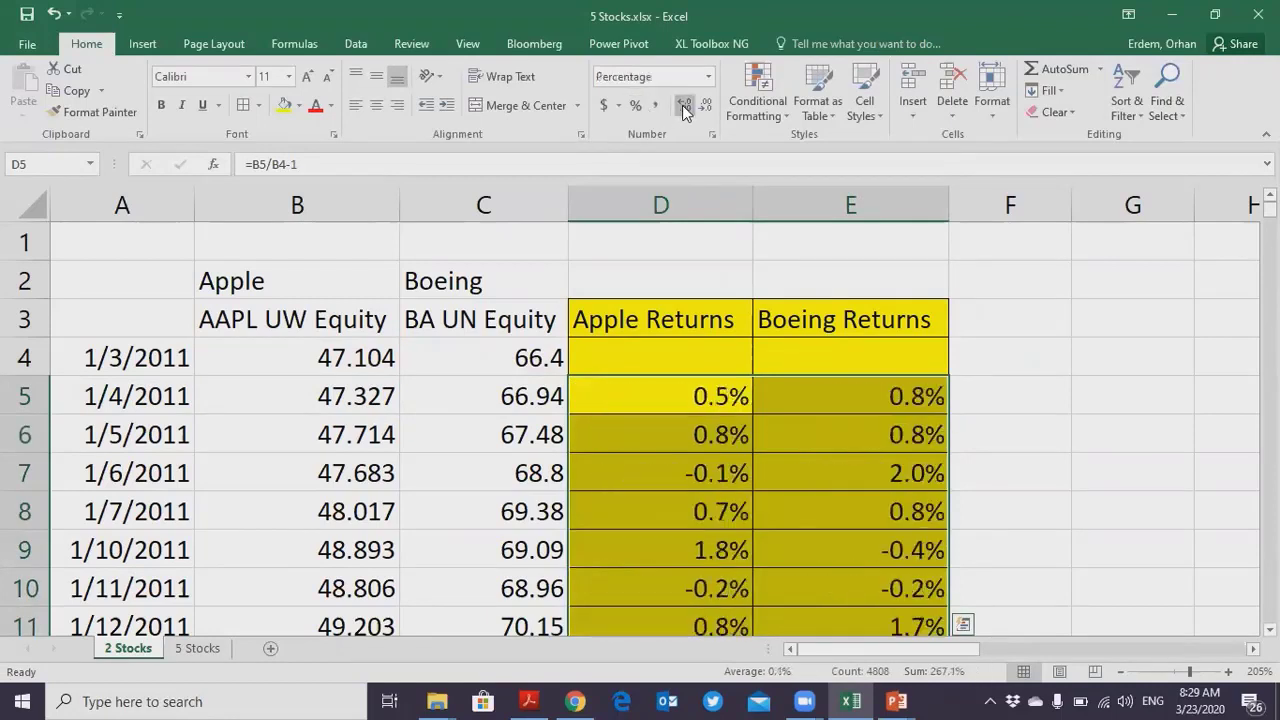
left_click(684, 106)
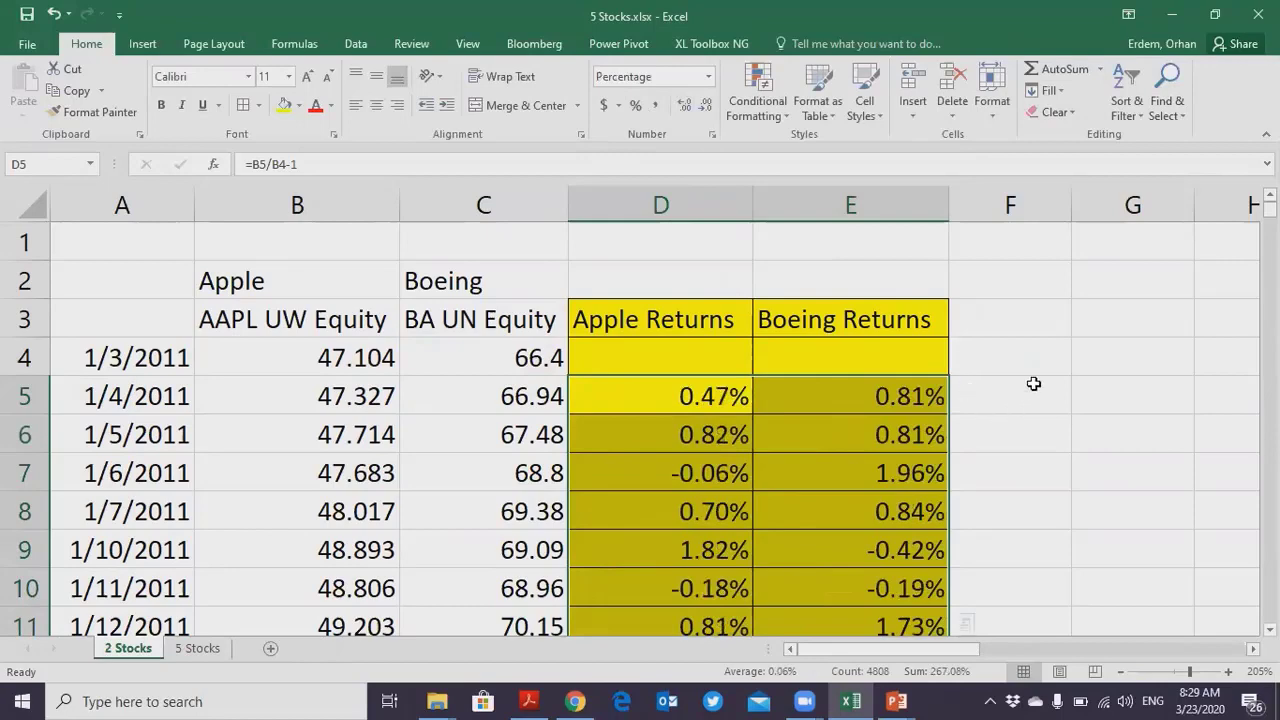
- Begin a CORREL formula in G4 with the Apple returns D5:D2408 as the first array
left_click(1252, 649)
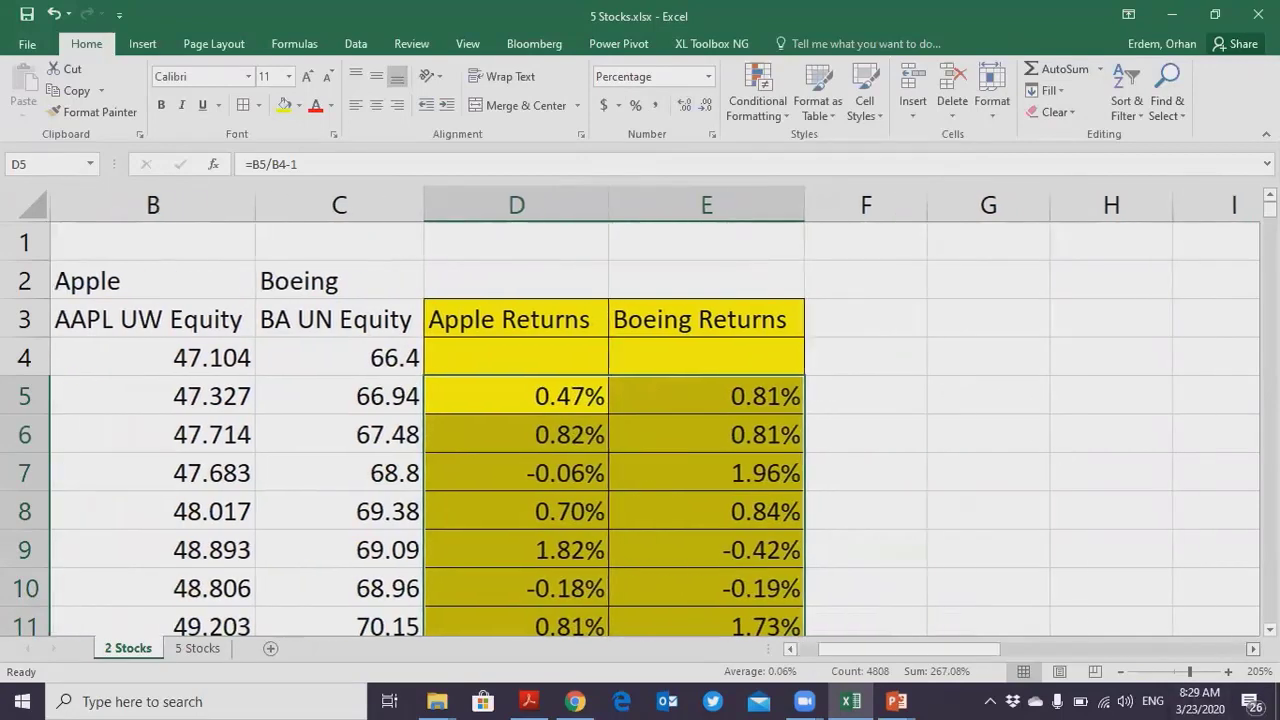
left_click(940, 360)
type("=")
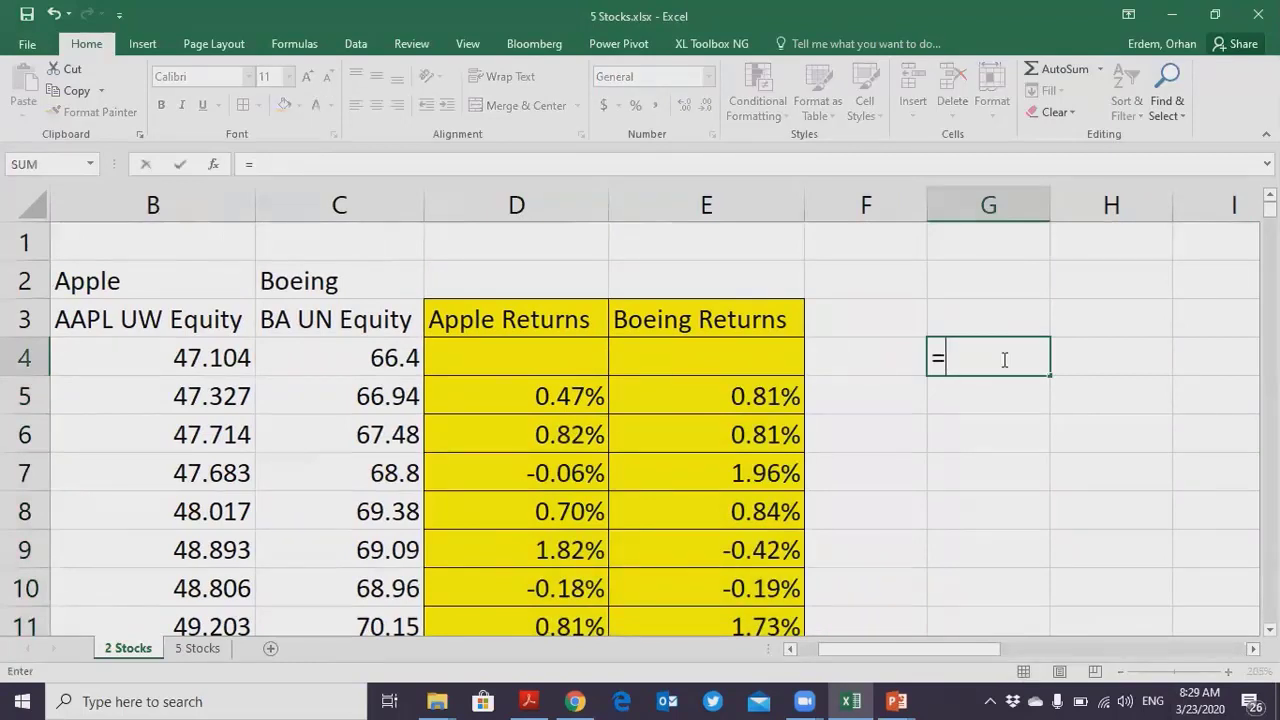
type("c")
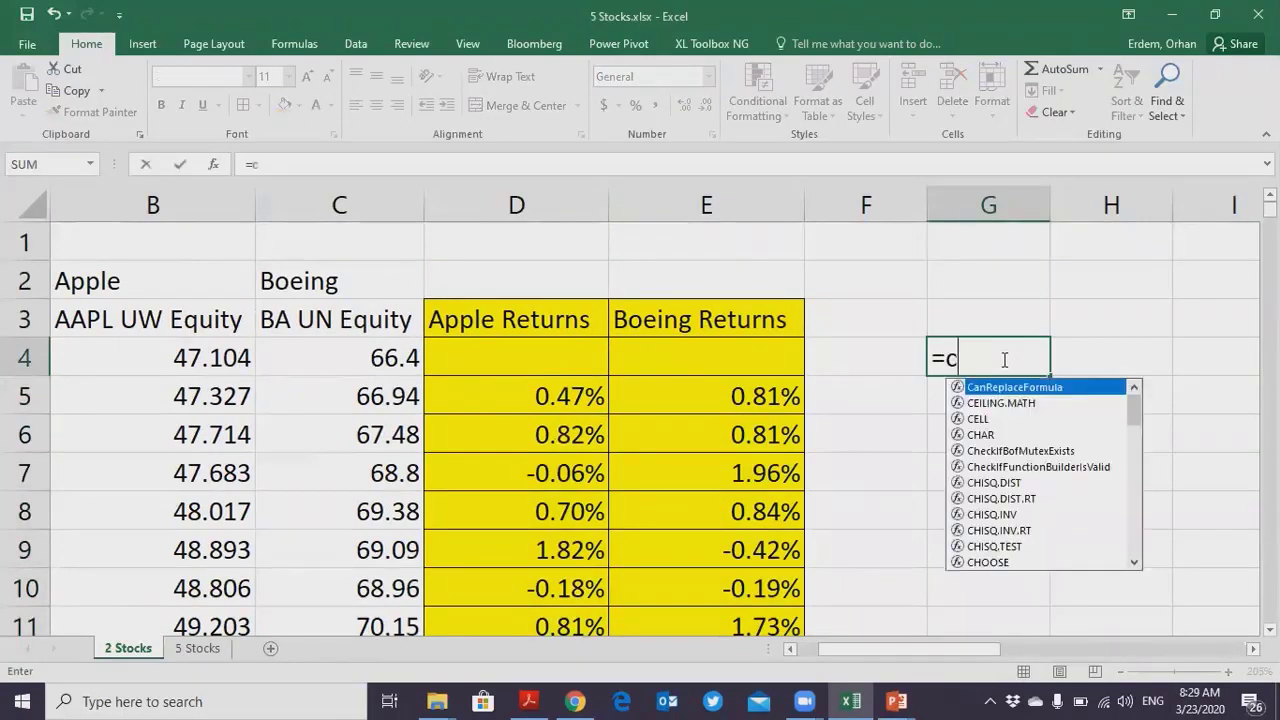
type("orr")
key("Tab")
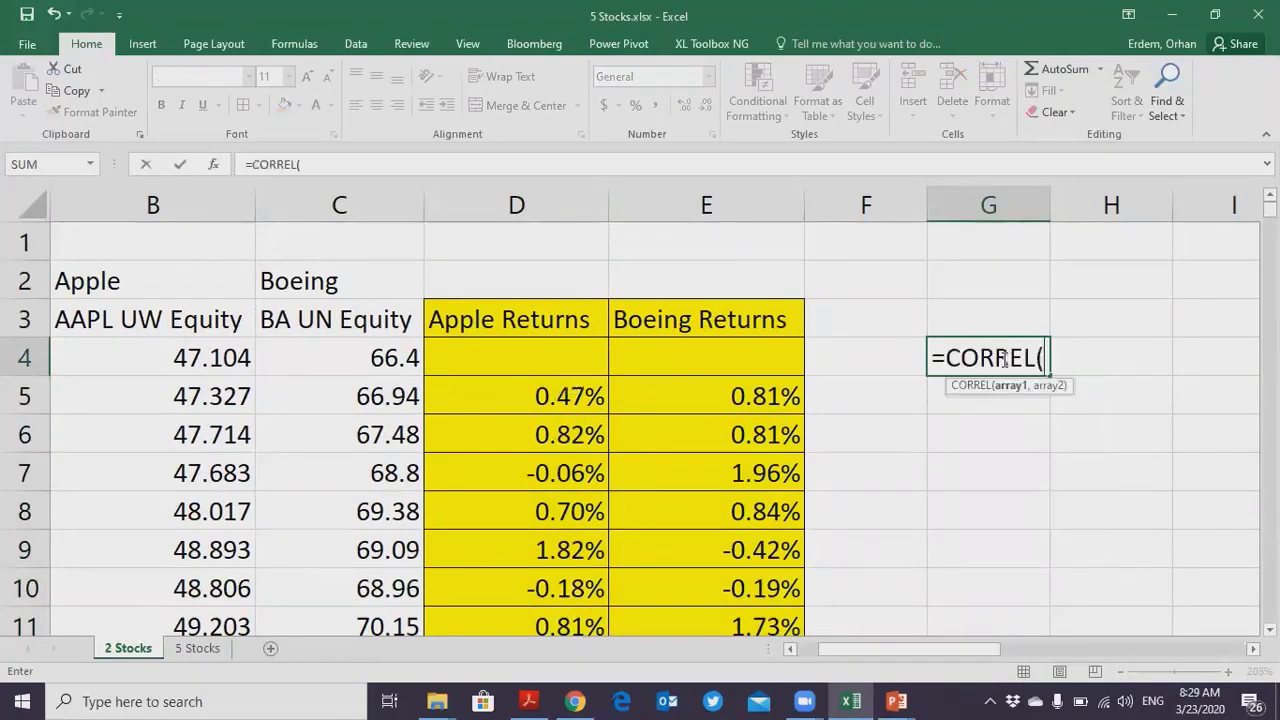
key("Left")
key("Left")
key("Left")
key("Down")
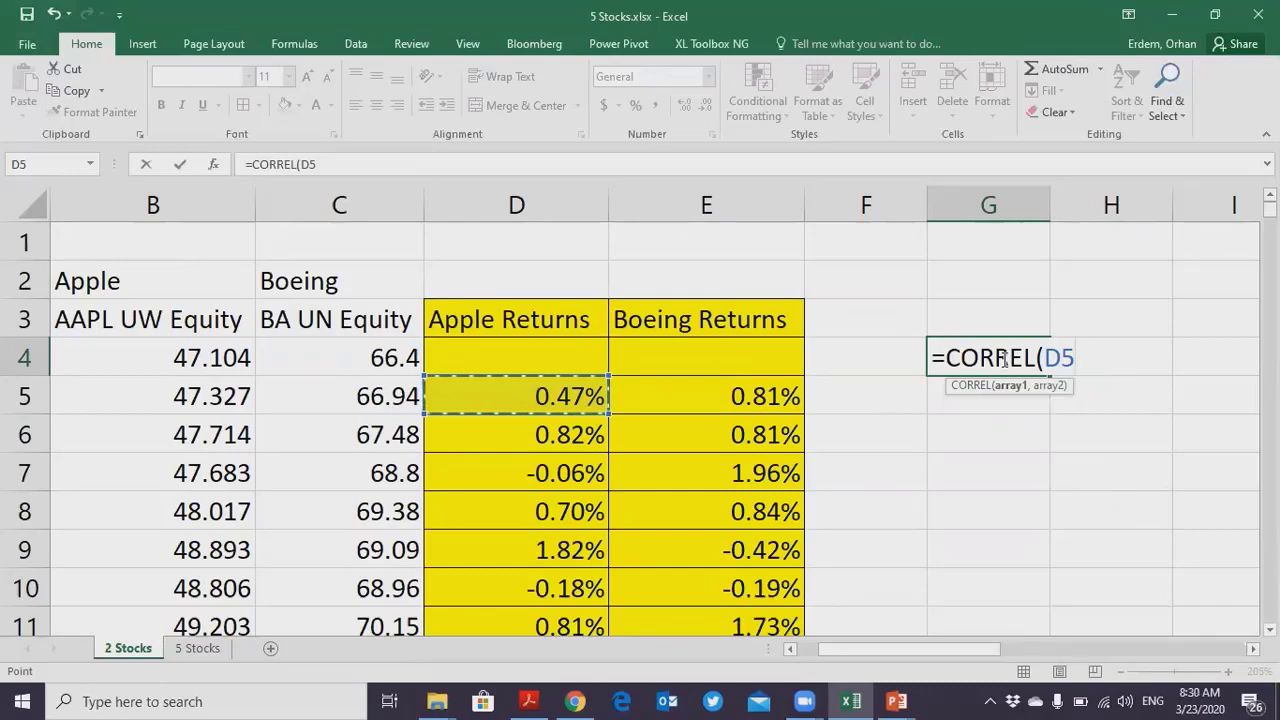
key("ctrl+shift+Down")
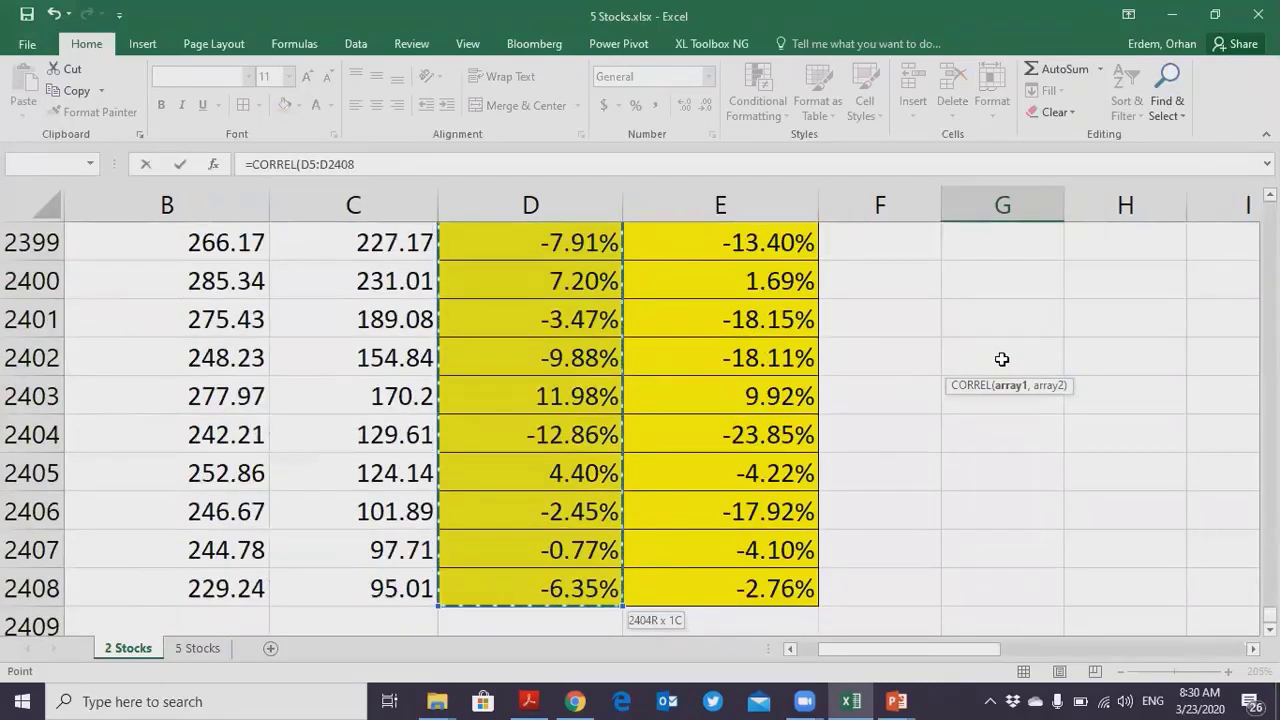
left_click(477, 159)
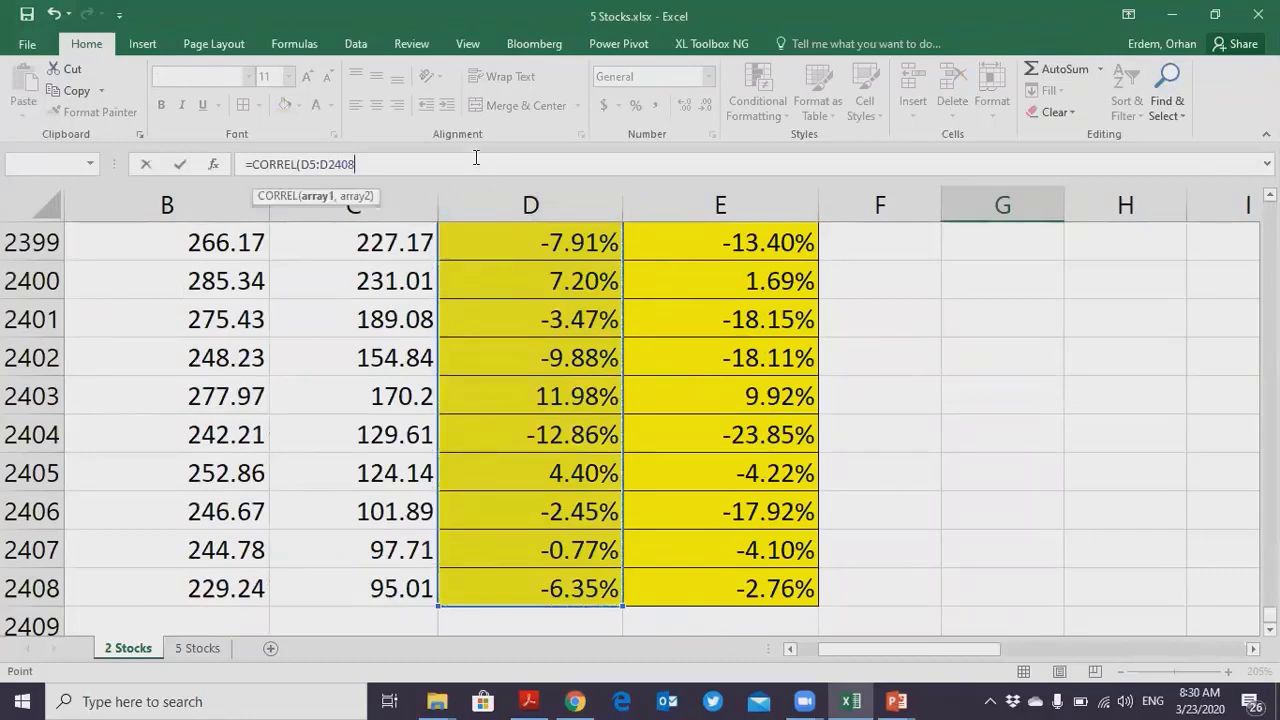
- Add the Boeing returns E5:E2408 as the second CORREL array and complete the formula
type(",")
scroll(739, 377, "up", 20)
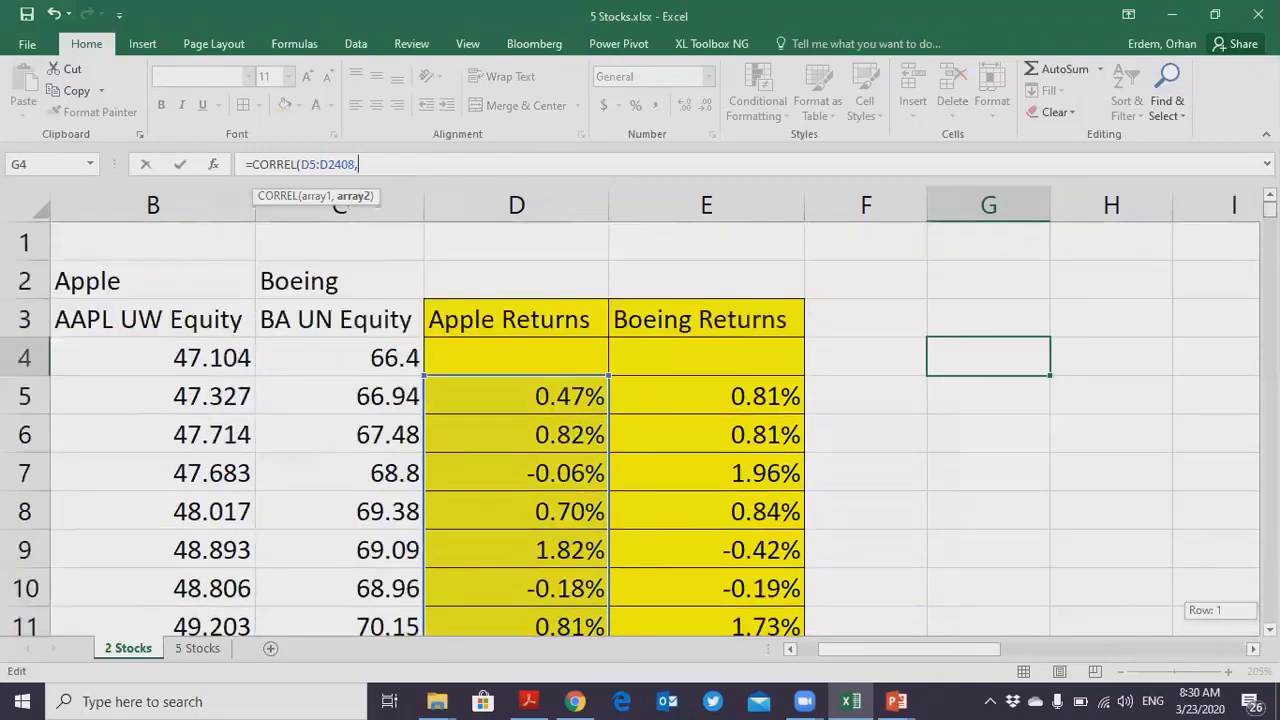
left_click(737, 393)
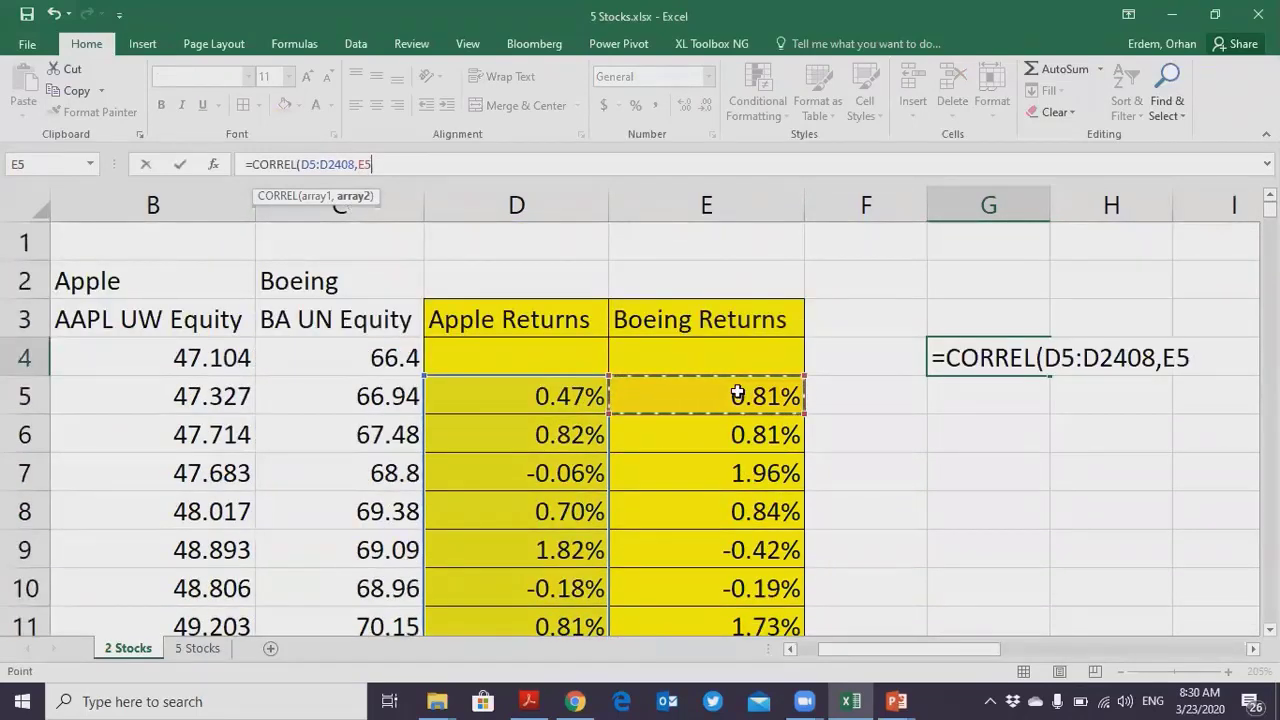
key("ctrl+shift+Down")
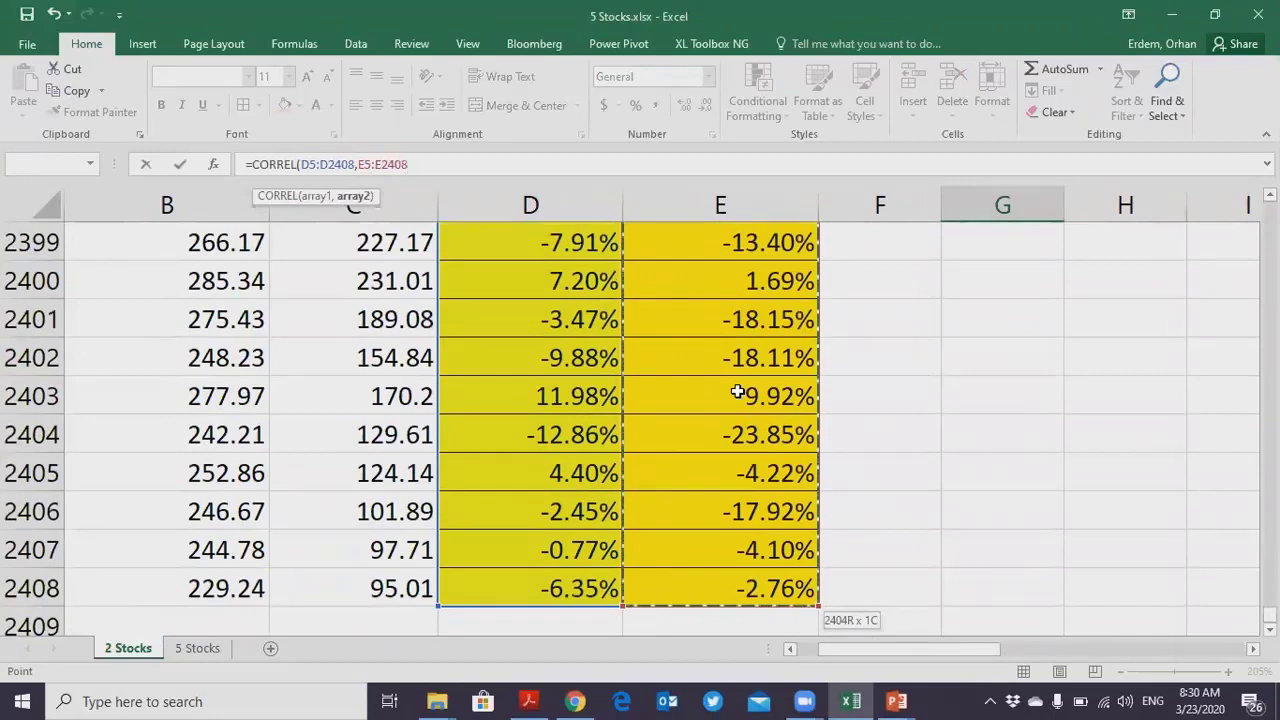
type(")")
key("Return")
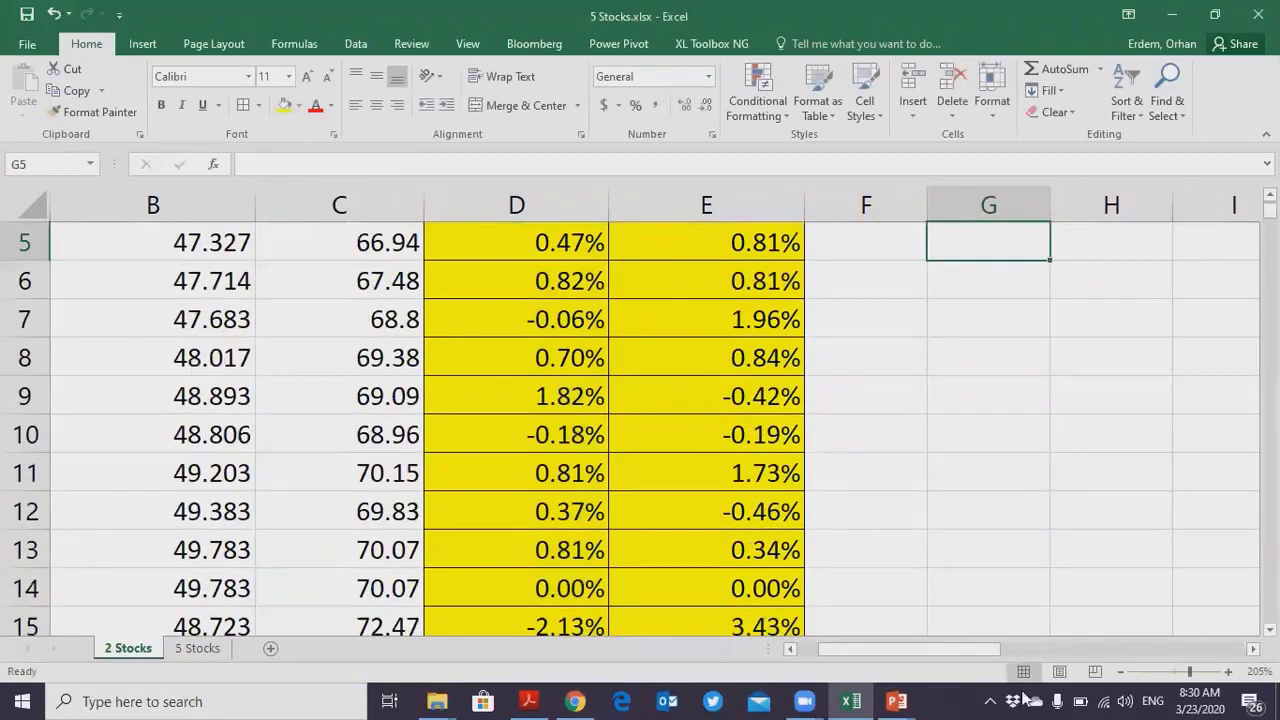
- Format the correlation result in G4 to two decimal places
scroll(1006, 509, "up", 2)
left_click(990, 357)
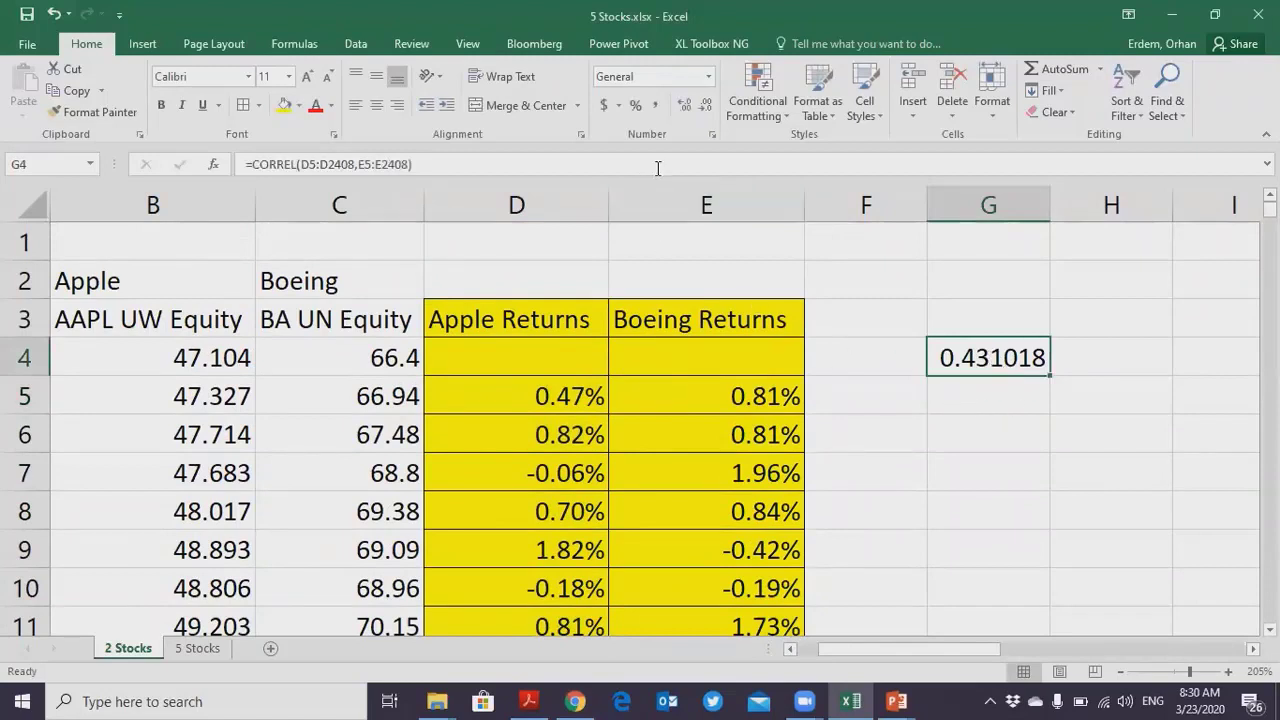
left_click(686, 106)
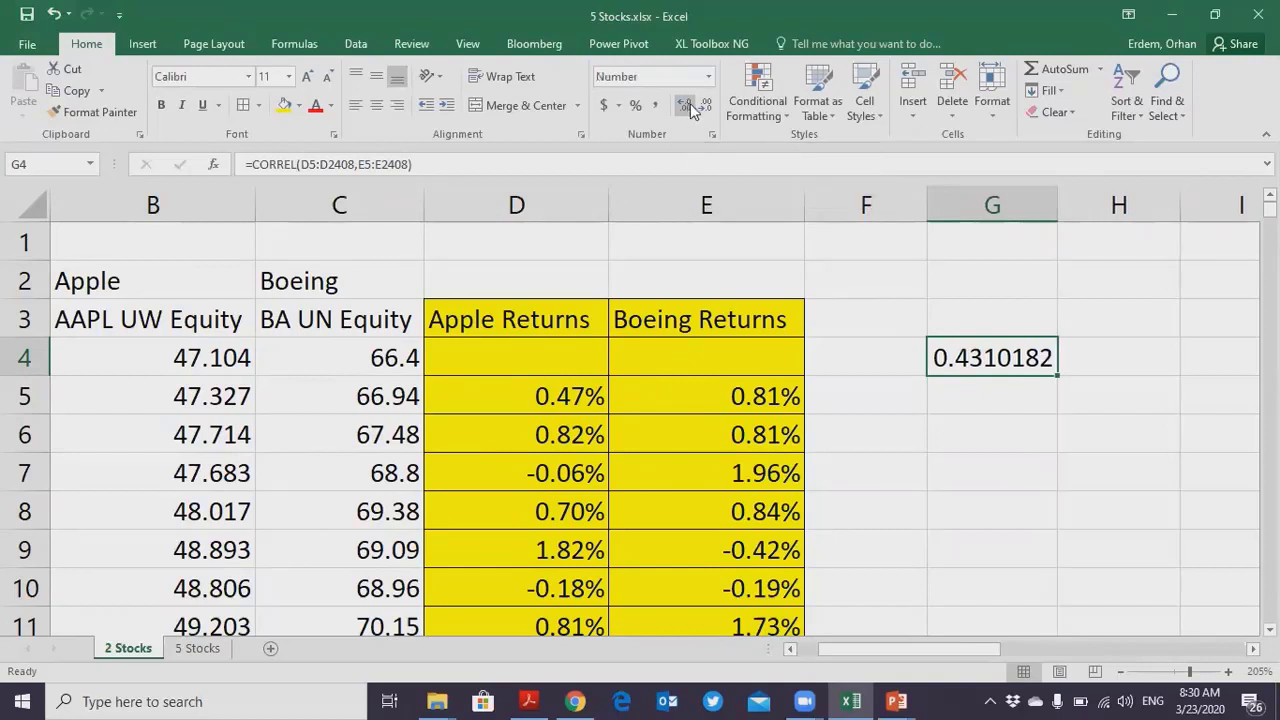
left_click(705, 106)
left_click(705, 106)
left_click(705, 106)
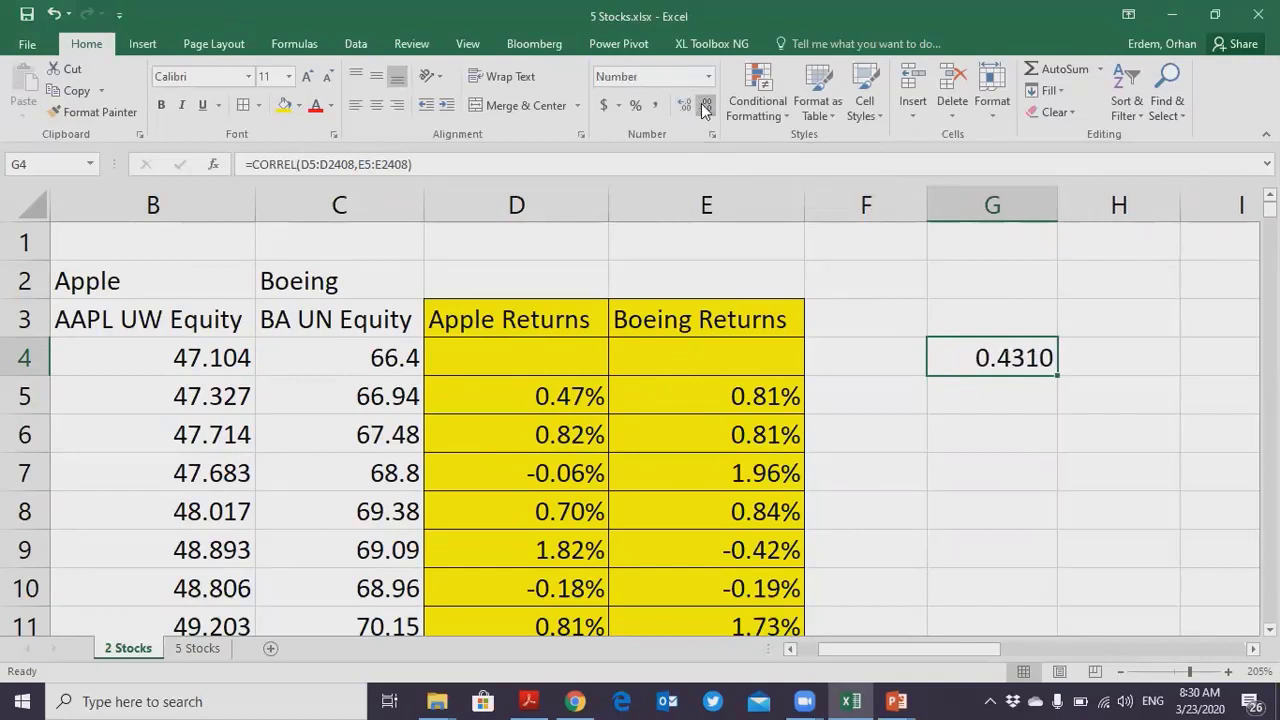
left_click(705, 106)
left_click(705, 106)
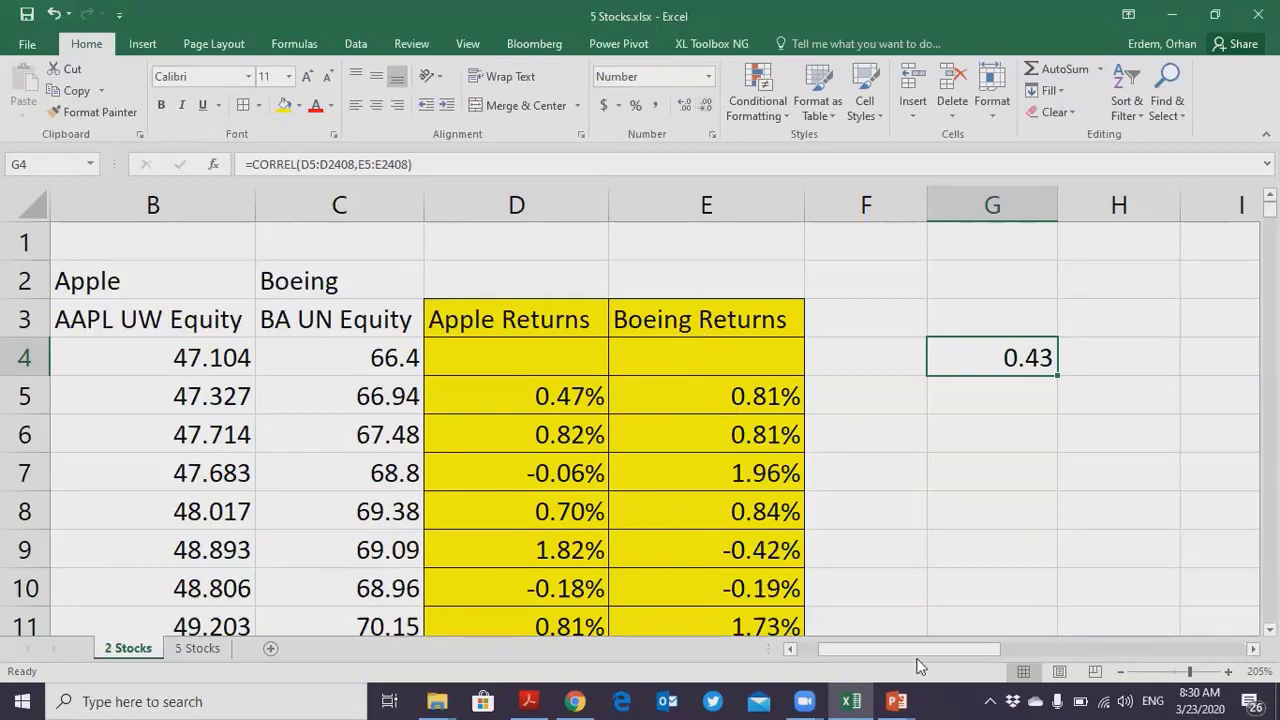
- Move the correlation scale picture so that it spans about columns I to S, starting in row 1
left_click_drag(920, 649, 1071, 649)
scroll(928, 598, "down", 2, "ctrl")
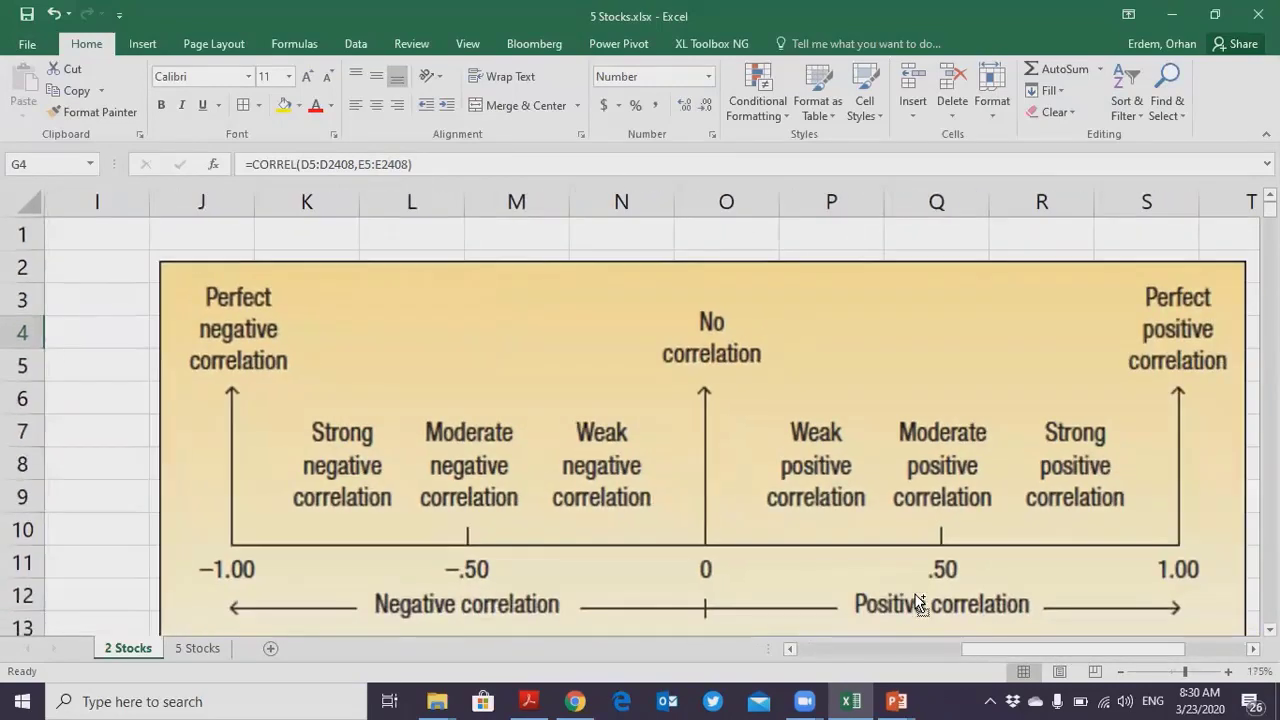
scroll(920, 605, "down", 1, "ctrl")
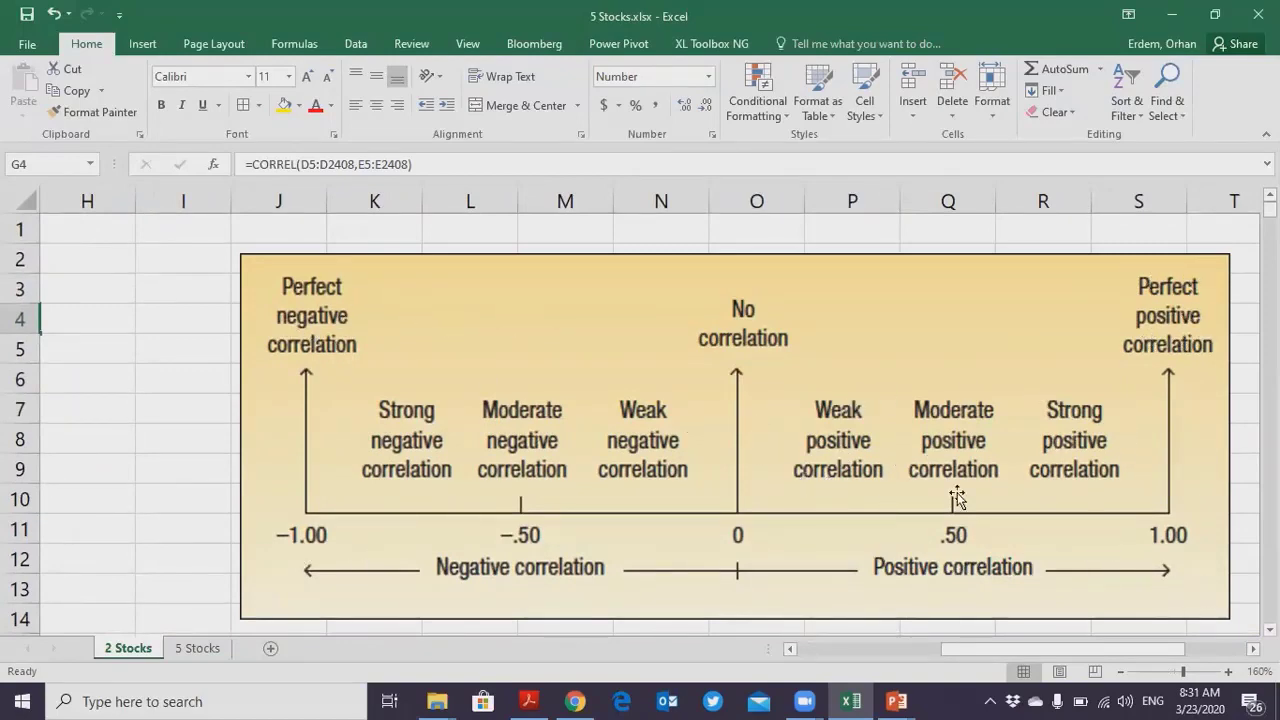
left_click(833, 474)
left_click_drag(833, 474, 914, 472)
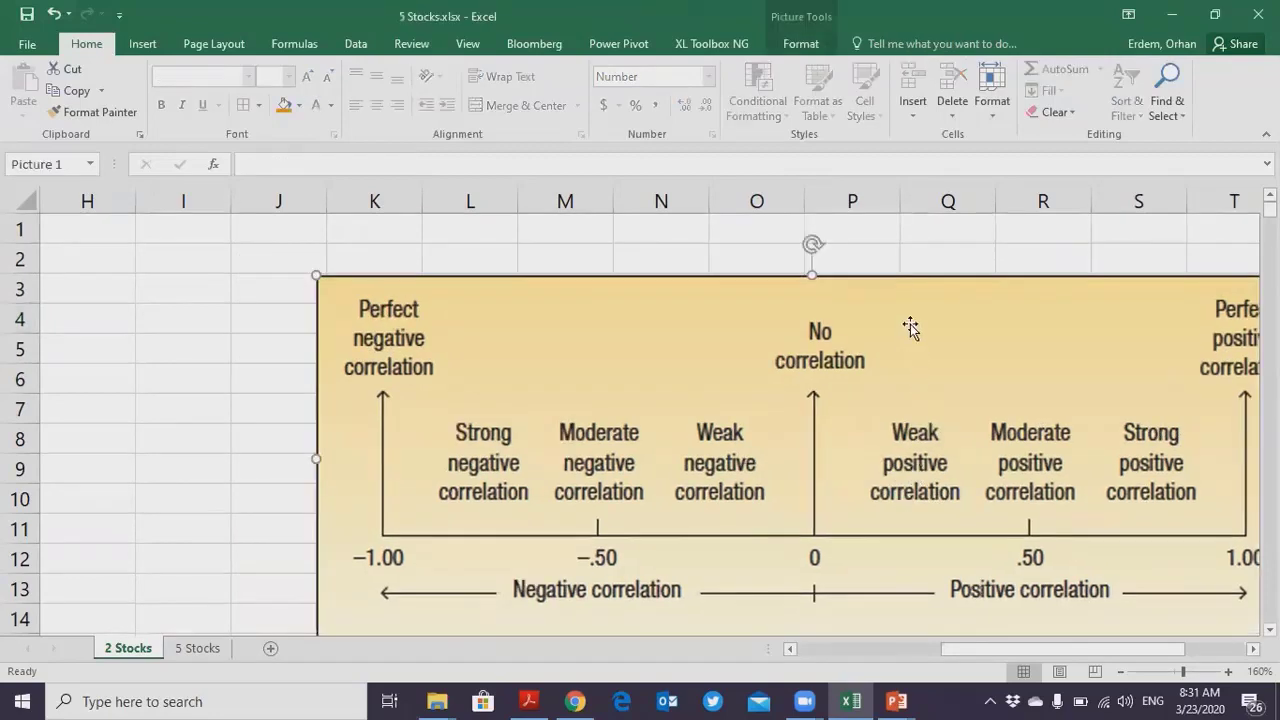
left_click_drag(910, 324, 729, 273)
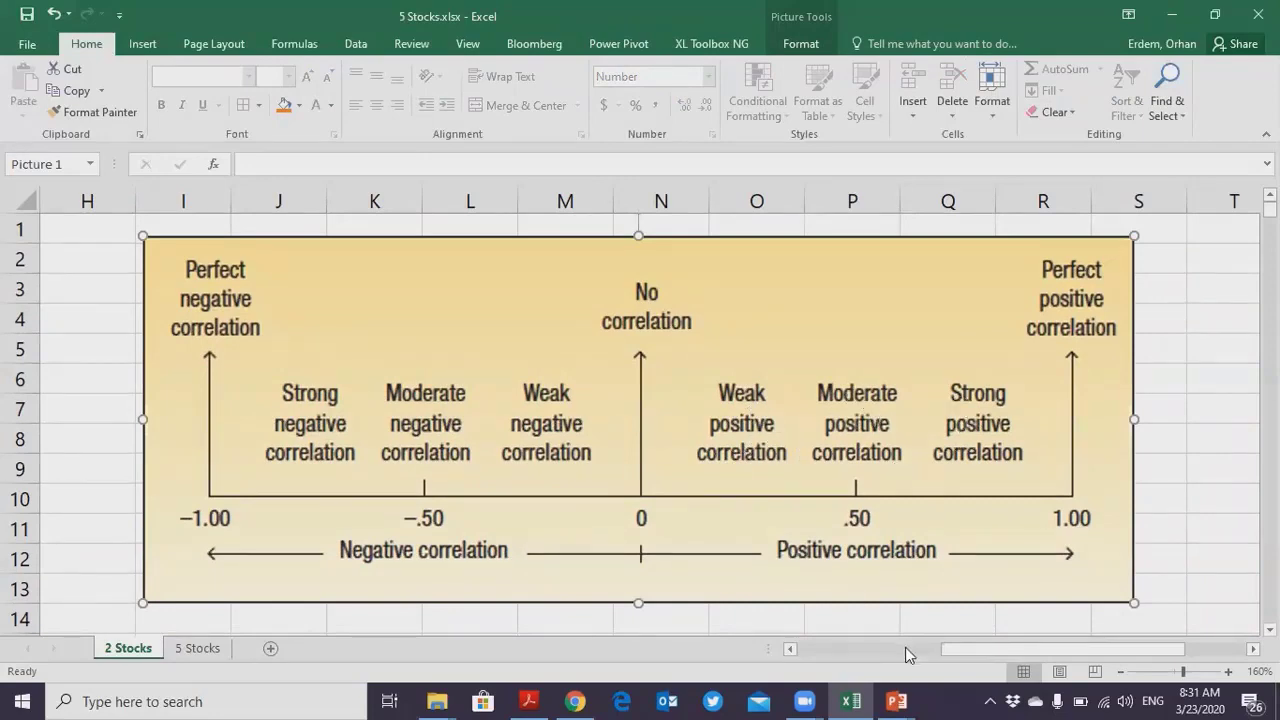
mouse_move(945, 649)
left_mouse_down()
mouse_move(879, 649)
mouse_move(950, 652)
left_mouse_up()
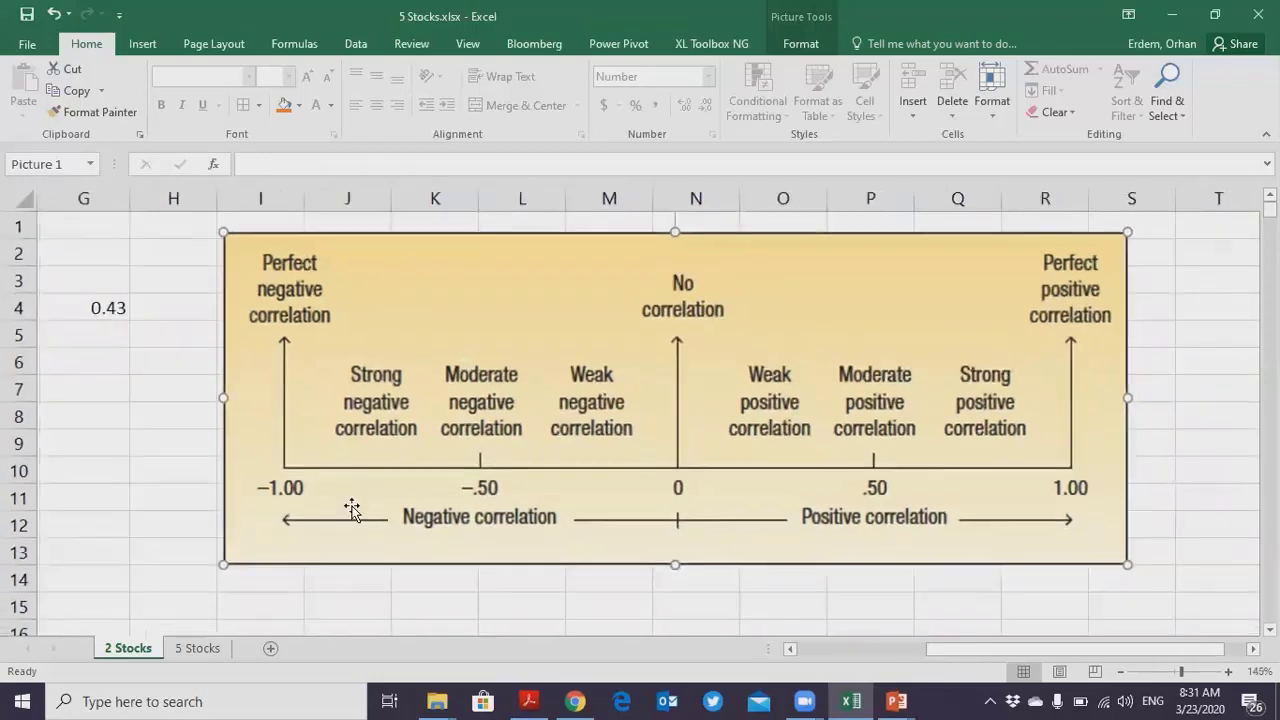
- Switch to the 5 Stocks sheet and review the company names above the price columns
key("ctrl+Page_Down")
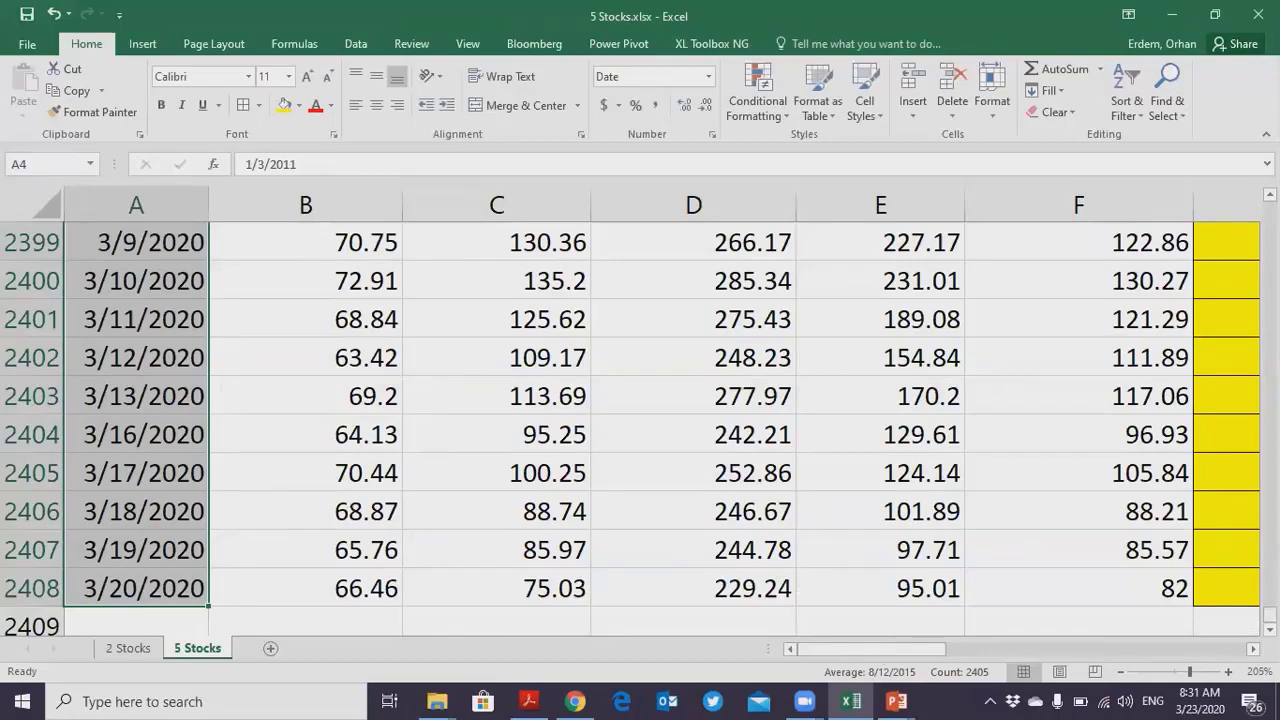
left_click_drag(1270, 614, 1270, 206)
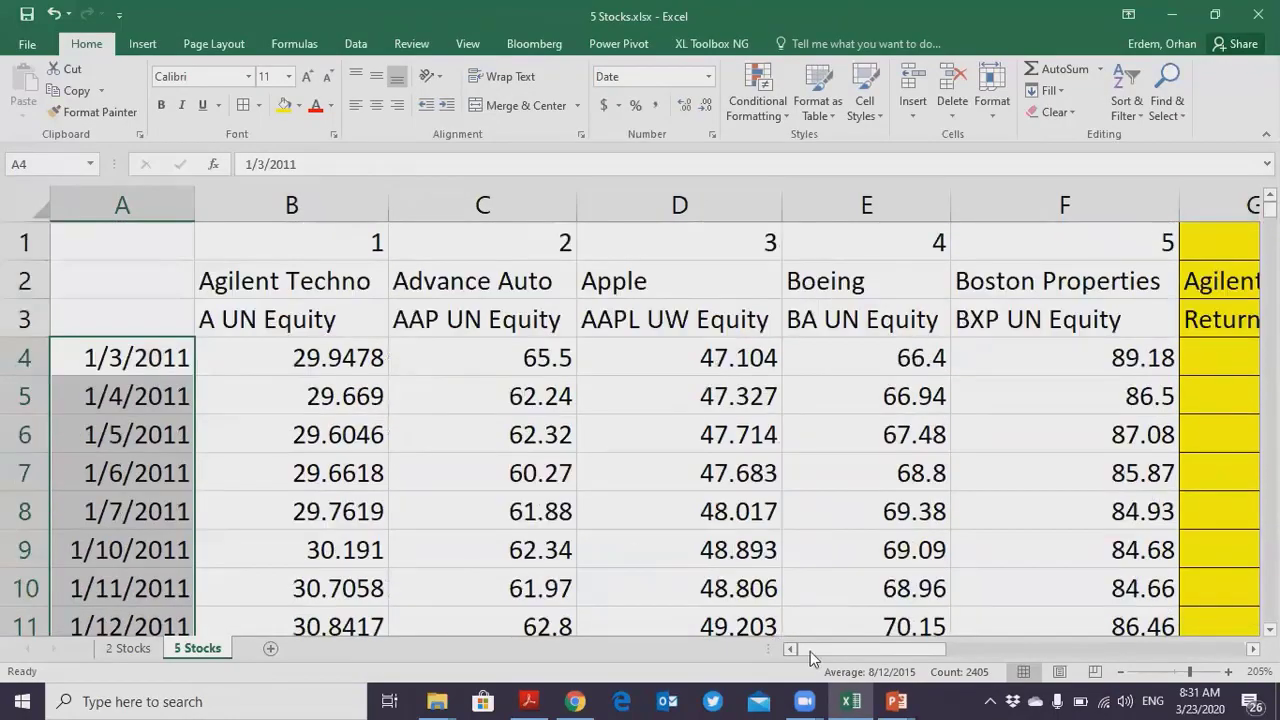
left_click(308, 292)
left_click(474, 284)
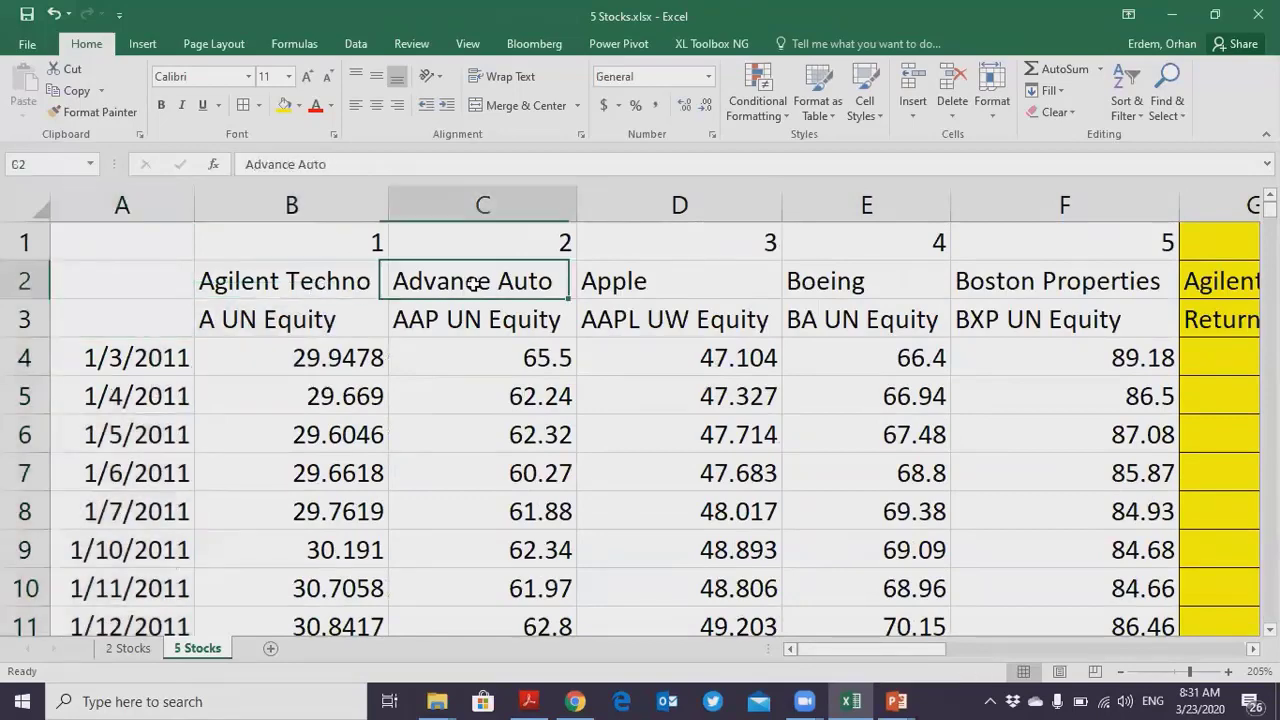
left_click(694, 286)
left_click(1020, 286)
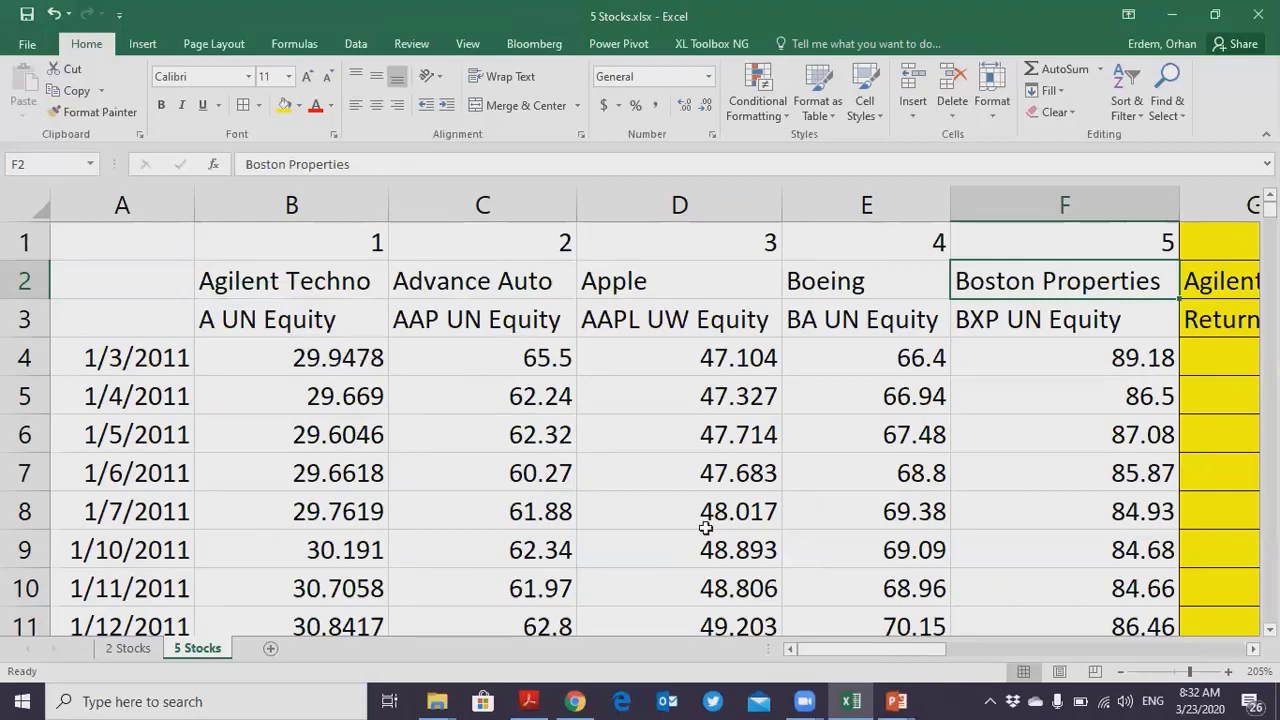
- Enter the first Agilent return in G5 with the formula =B5/B4-1
left_click_drag(835, 650, 935, 651)
scroll(925, 595, "down", 2, "ctrl")
left_click(940, 370)
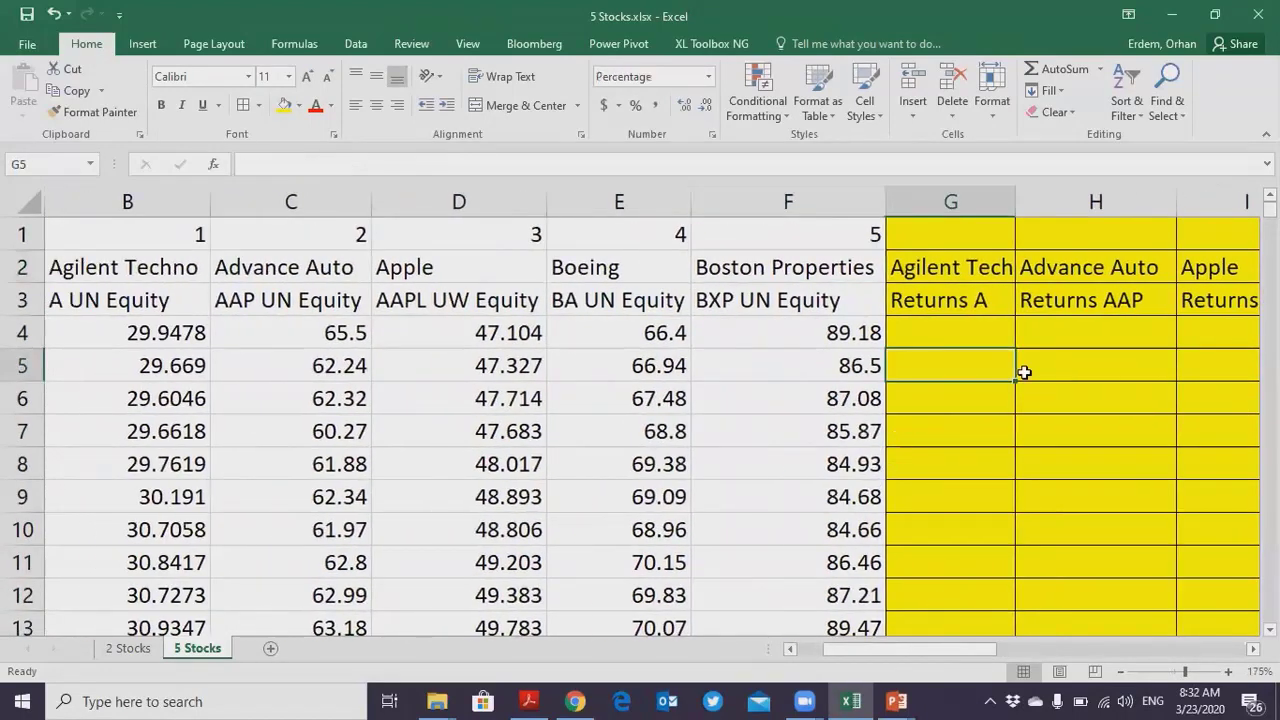
type("=")
key("Left")
key("Left")
key("Left")
key("Left")
key("Left")
key("Left")
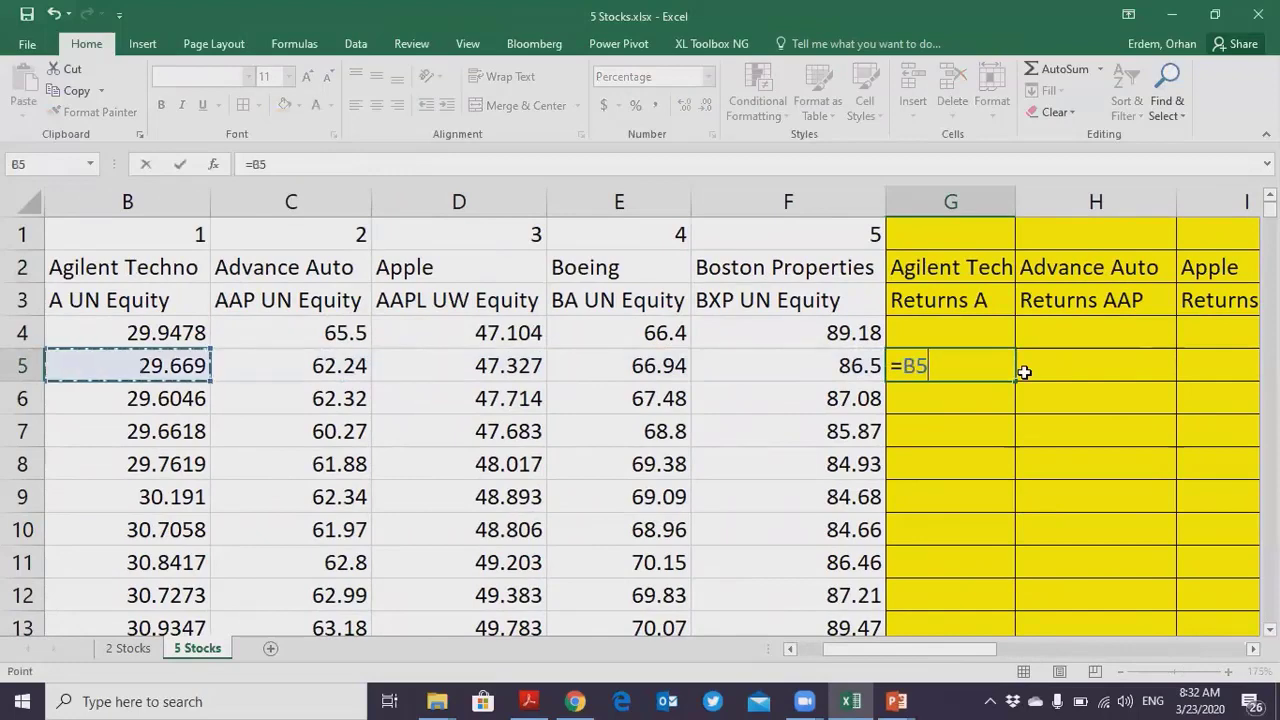
key("Right")
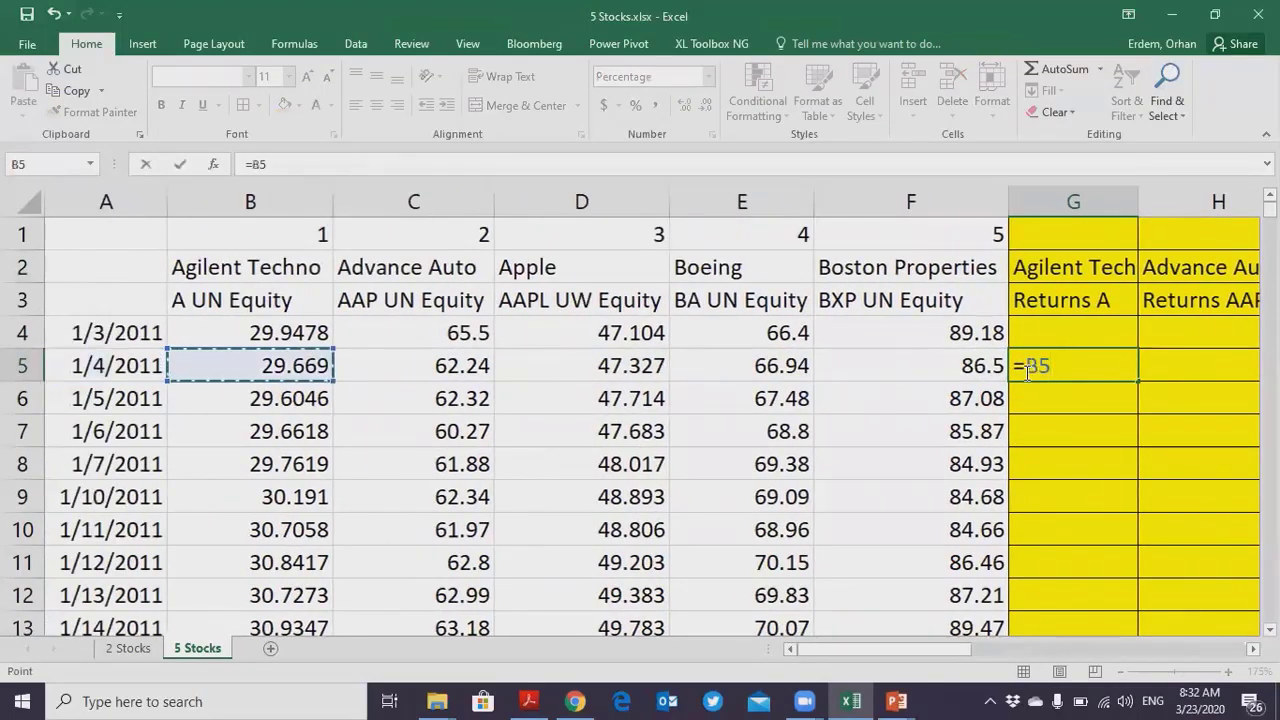
type("/")
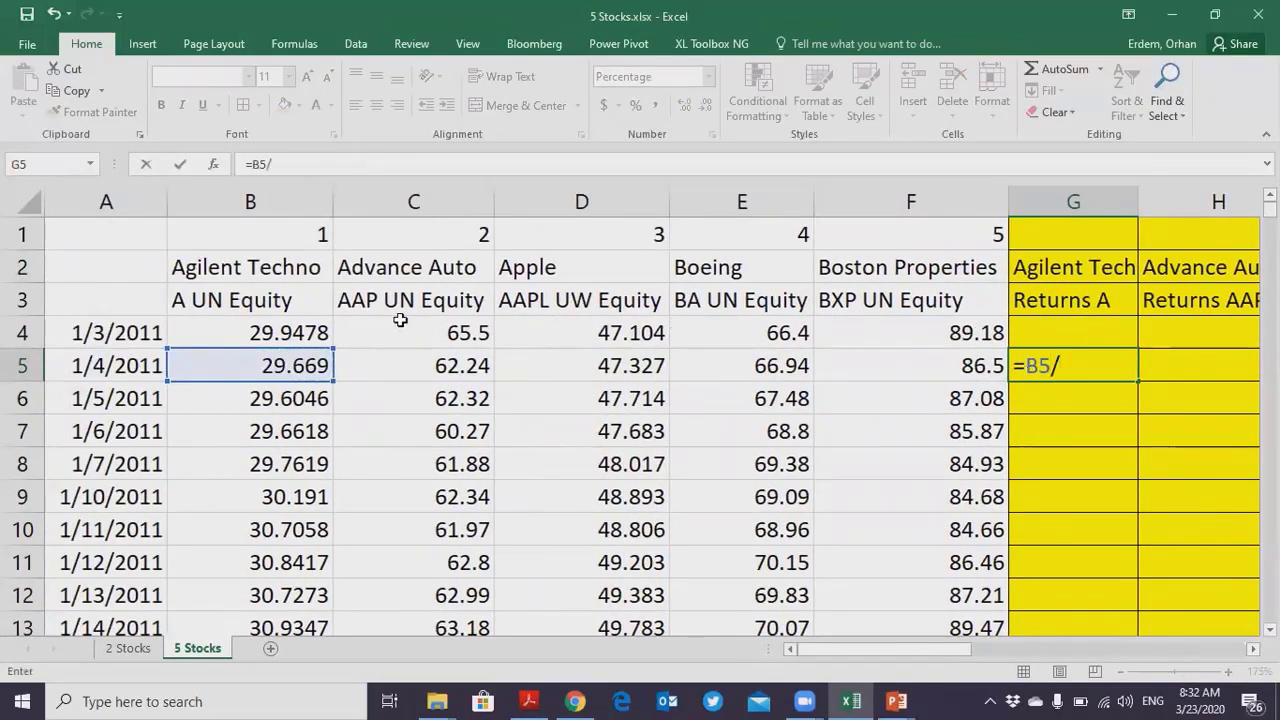
left_click(286, 333)
type("-1")
key("Return")
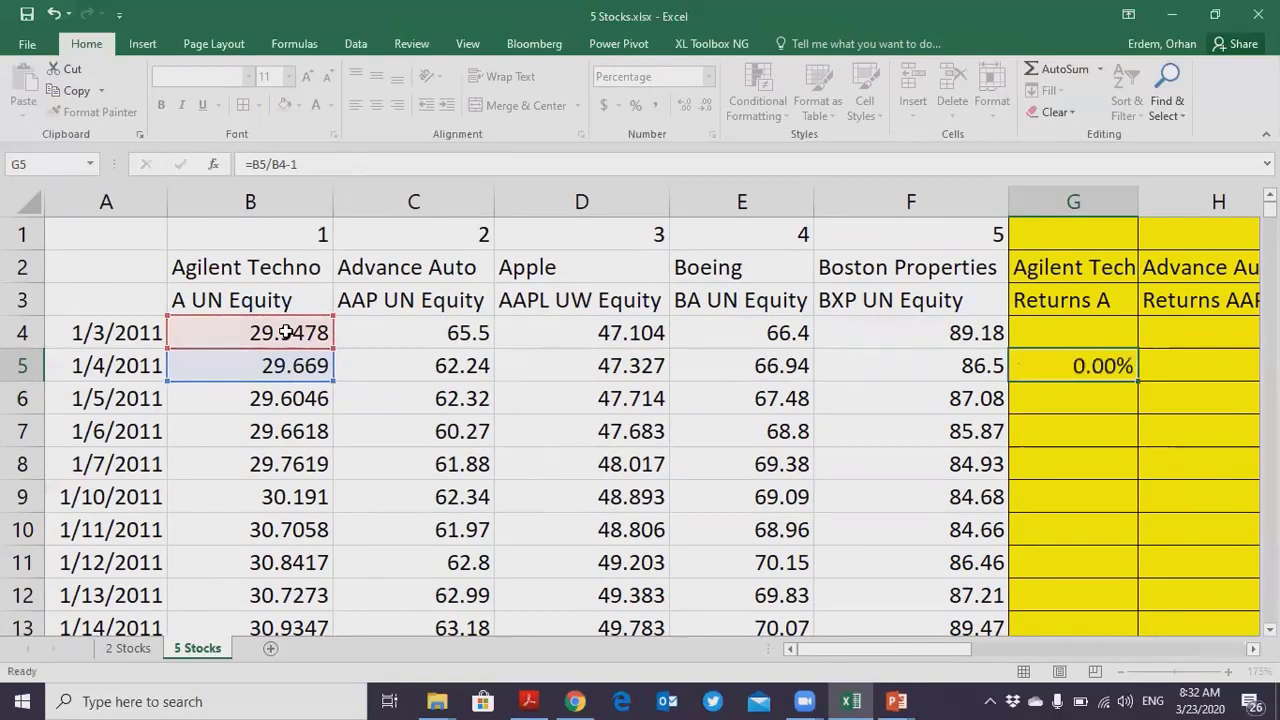
- Copy the G5 return formula across to K5 and down to the last data row, then check the copied formulas in row 6
left_click_drag(945, 649, 1045, 648)
left_click(505, 377)
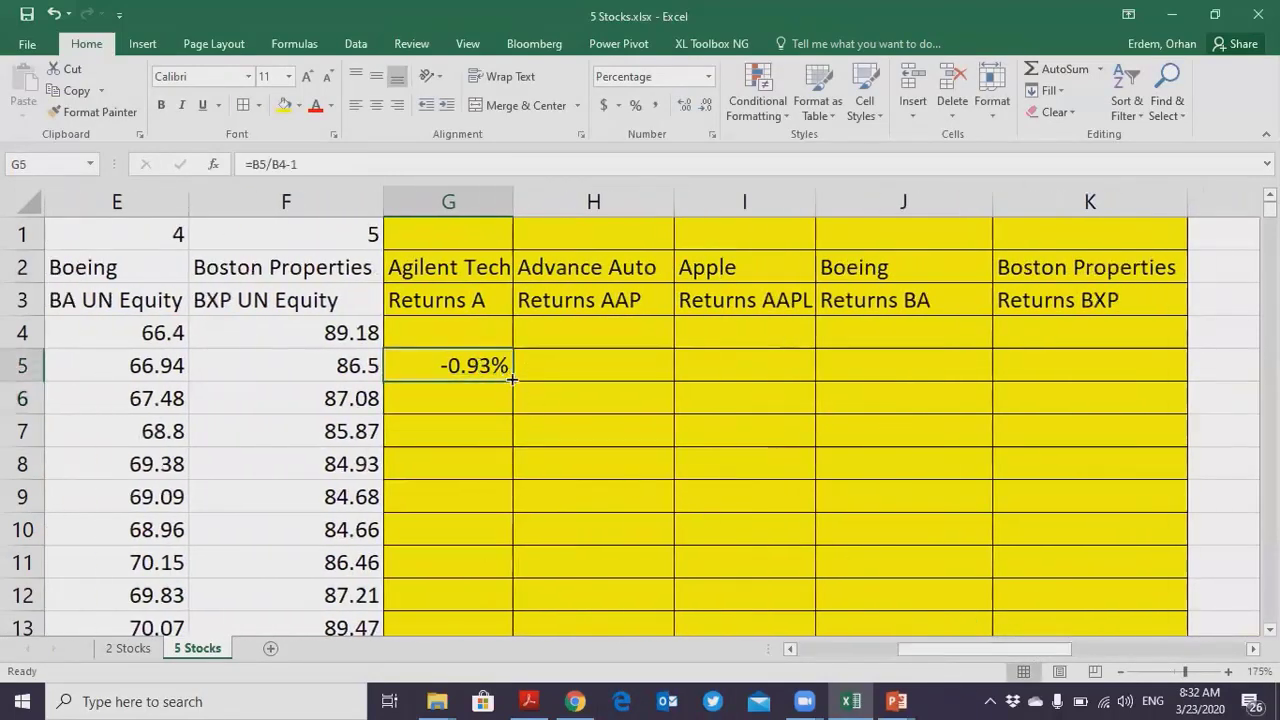
left_click_drag(511, 381, 1157, 366)
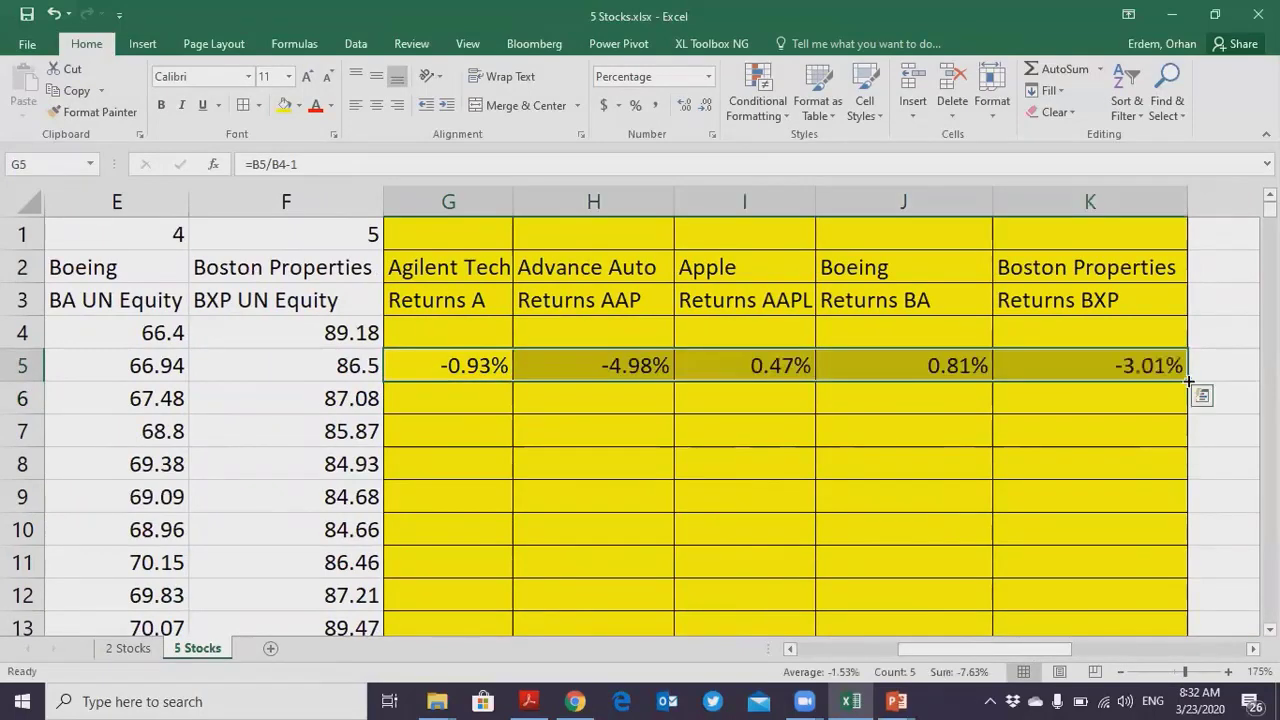
double_click(1186, 381)
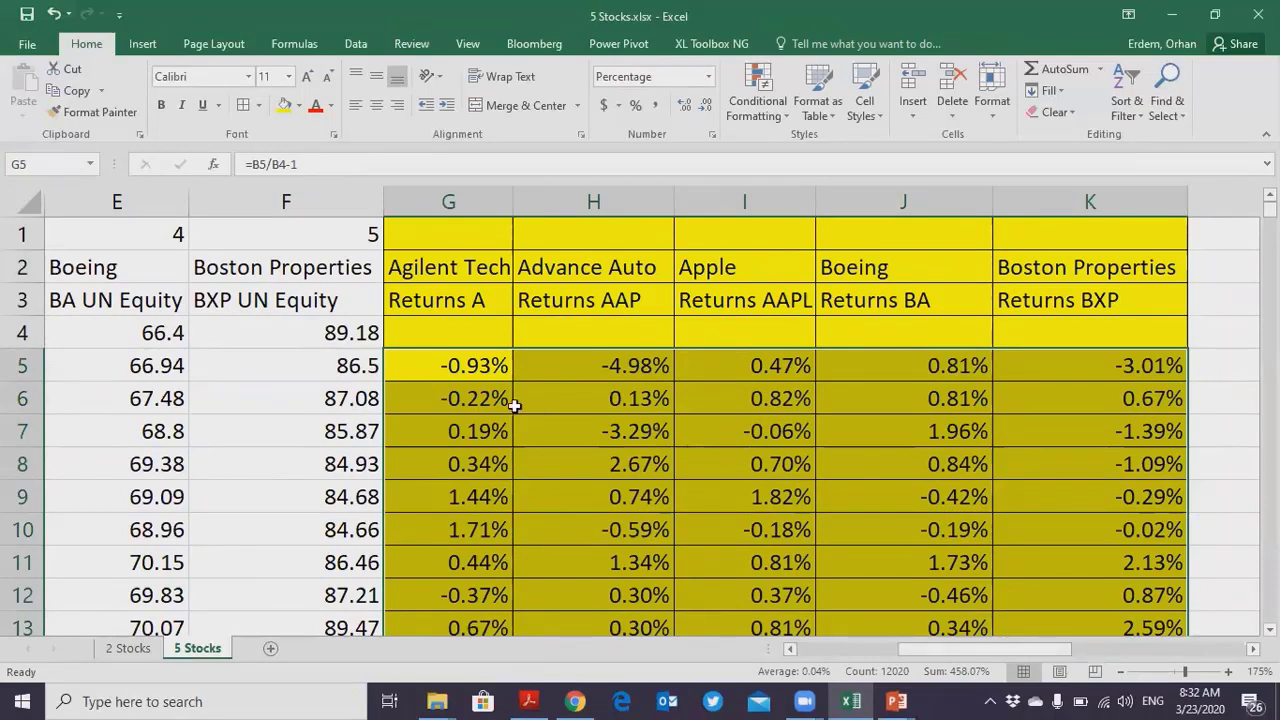
left_click(570, 400)
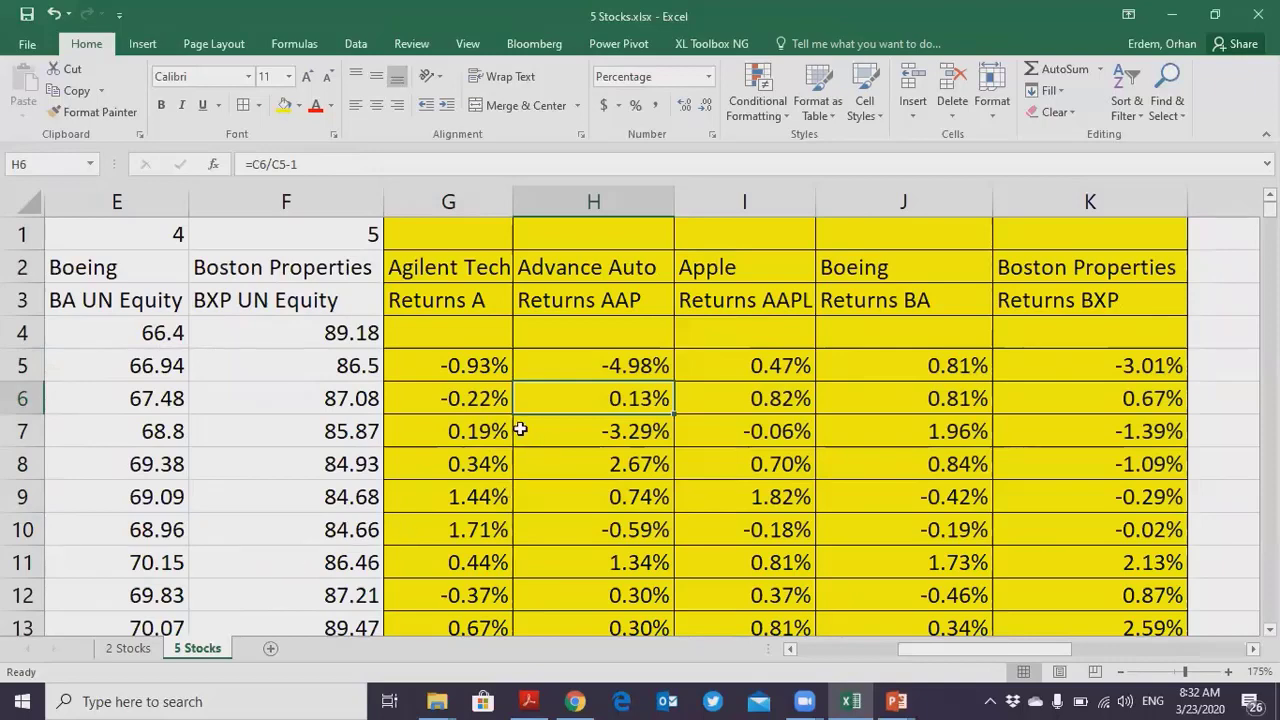
left_click(468, 392)
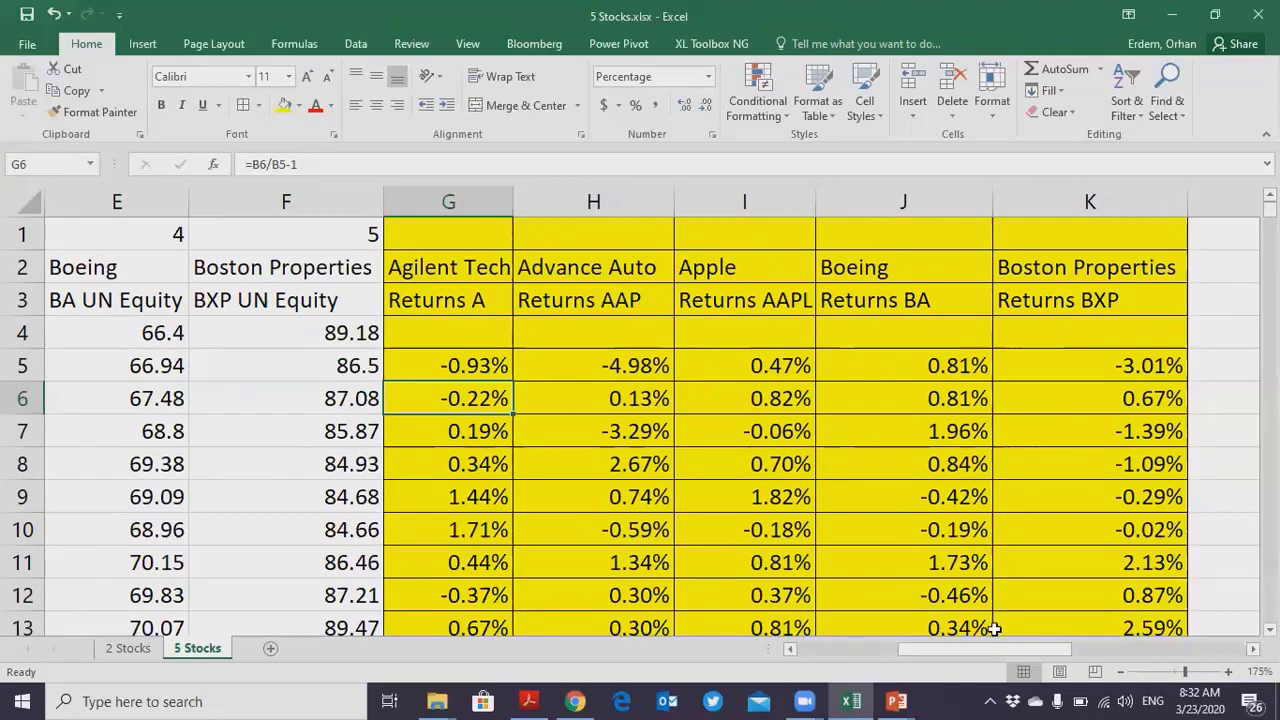
- Fill the Boston Properties row of the correlation table, N7:R7, with a light blue theme color
scroll(932, 595, "down", 2, "ctrl")
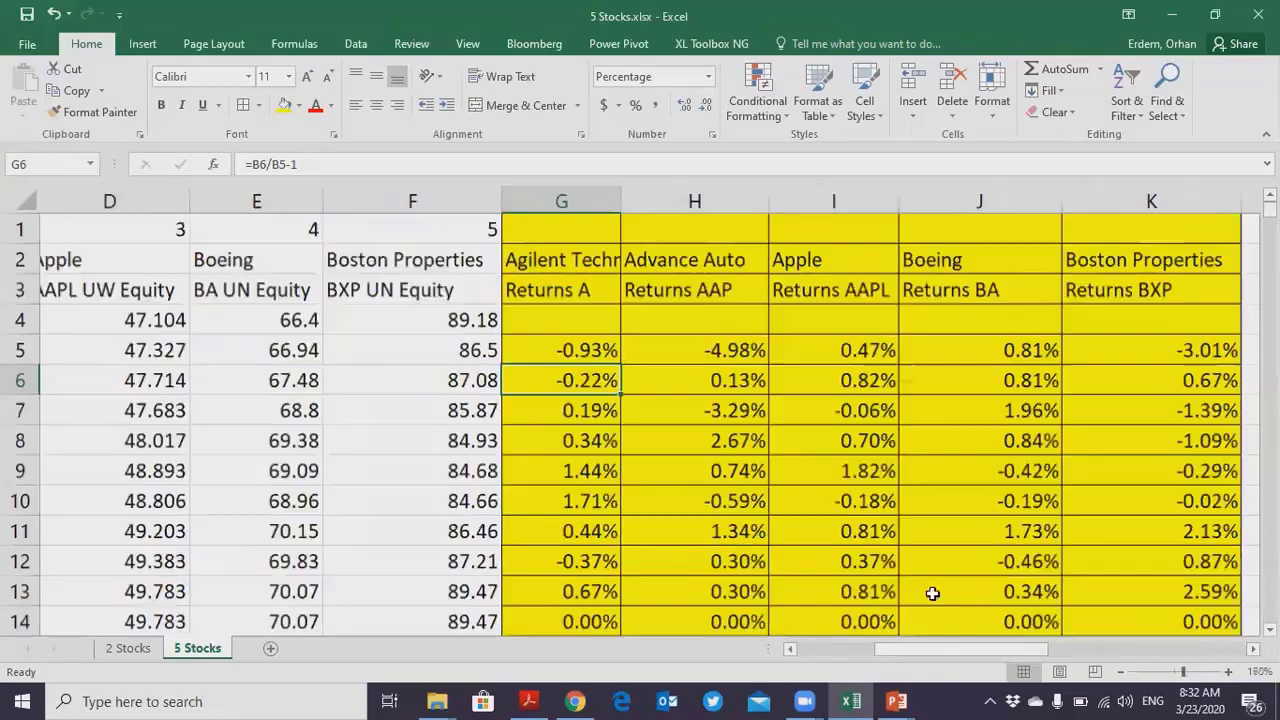
left_click_drag(993, 650, 1188, 650)
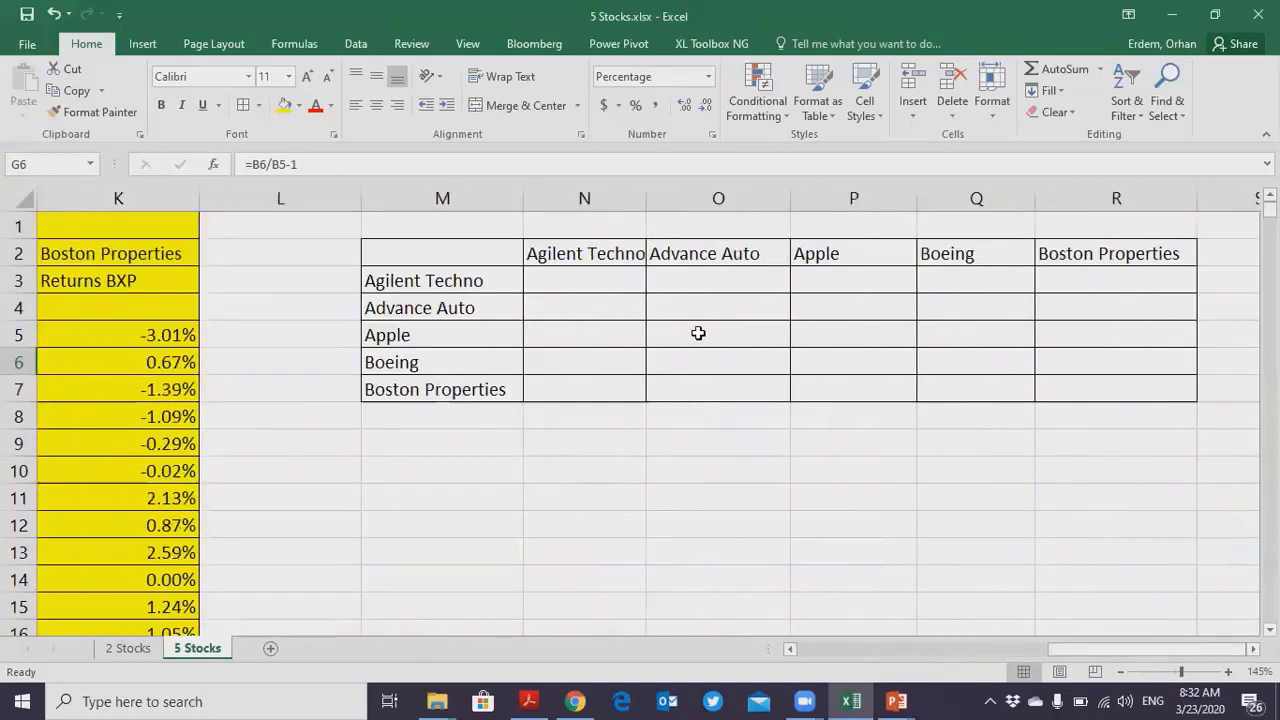
left_click(613, 285)
left_click(593, 306)
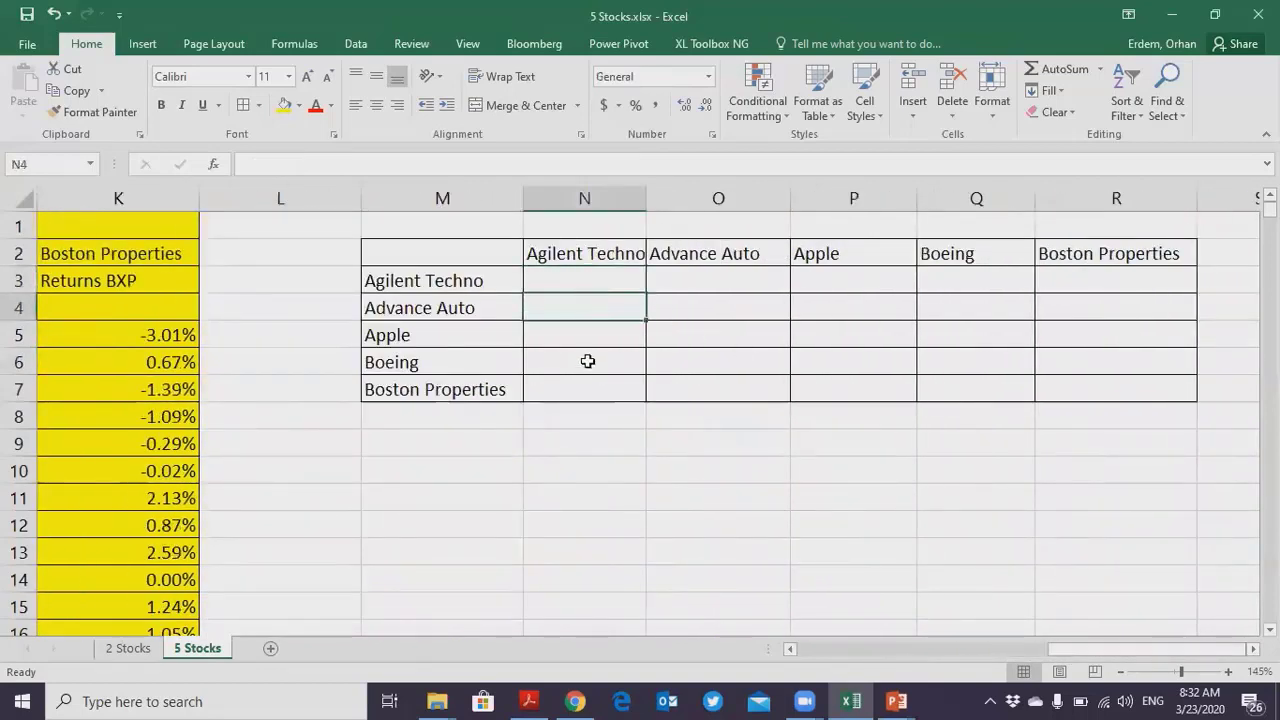
left_click_drag(580, 383, 1078, 396)
left_click(298, 105)
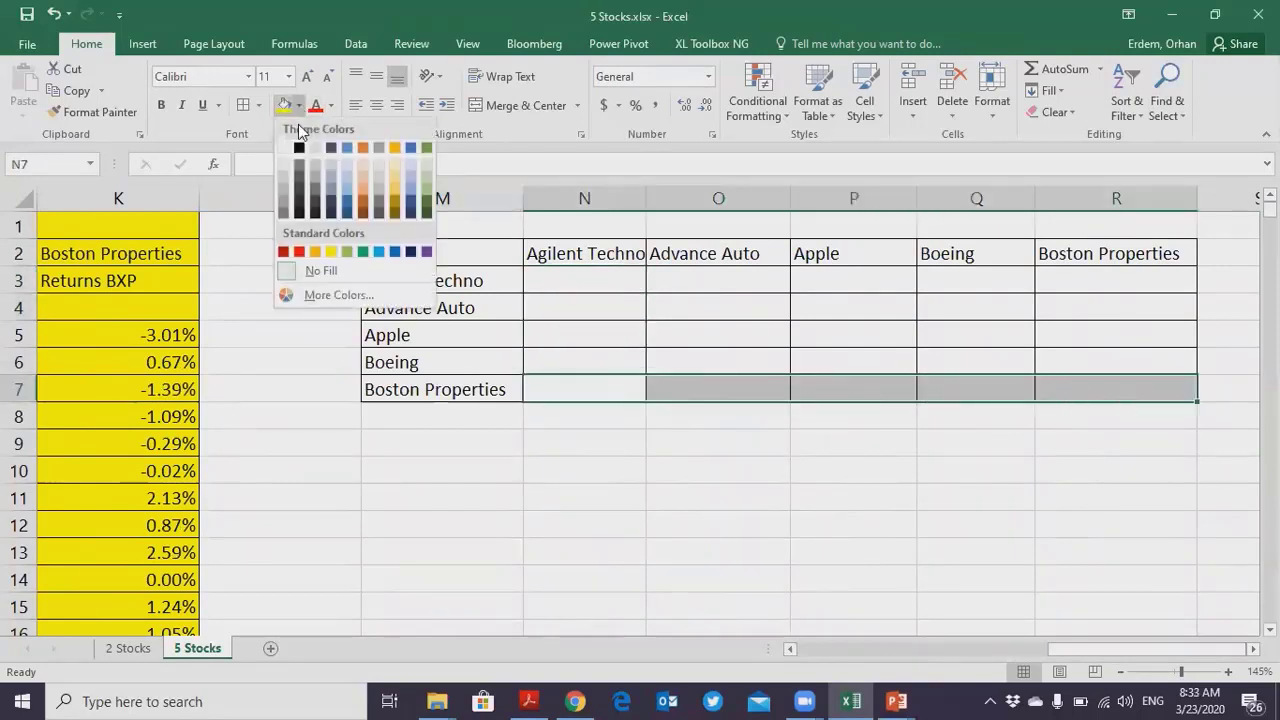
left_click(341, 189)
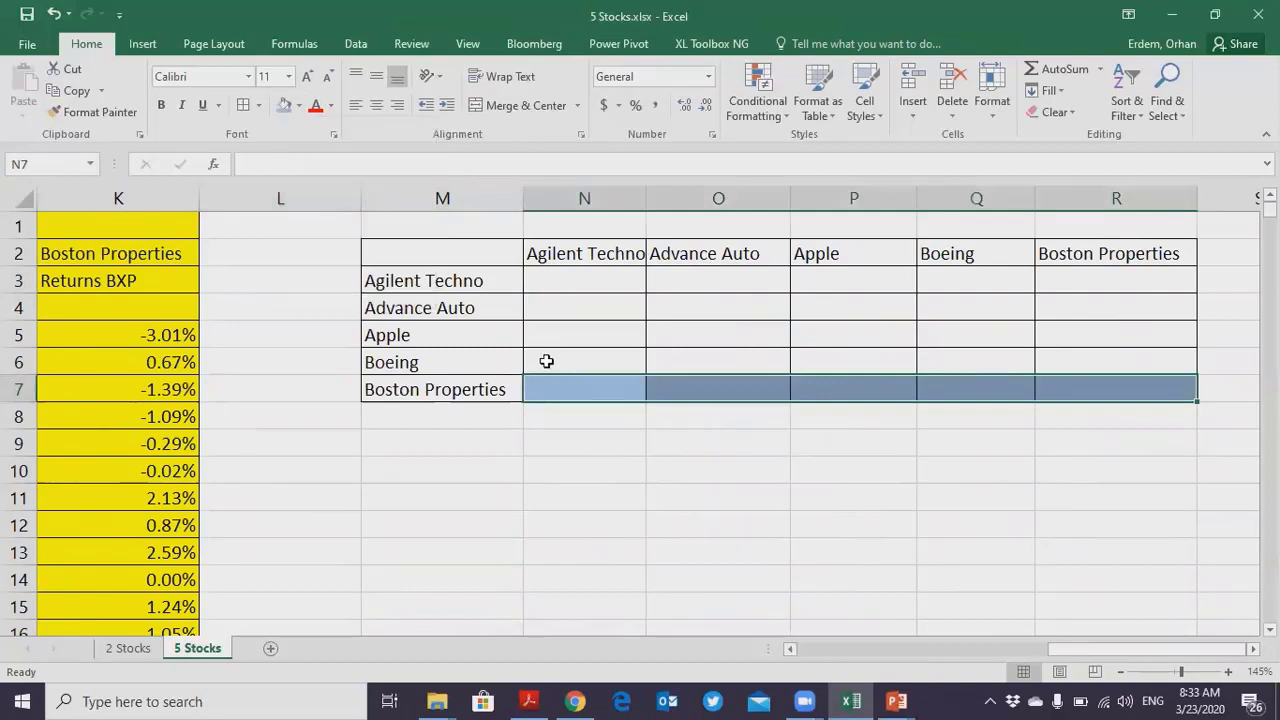
- Apply the same blue fill to N6:Q6, N5:P5, N4:O4 and N3 to shade the table's lower triangle
left_click_drag(546, 361, 948, 361)
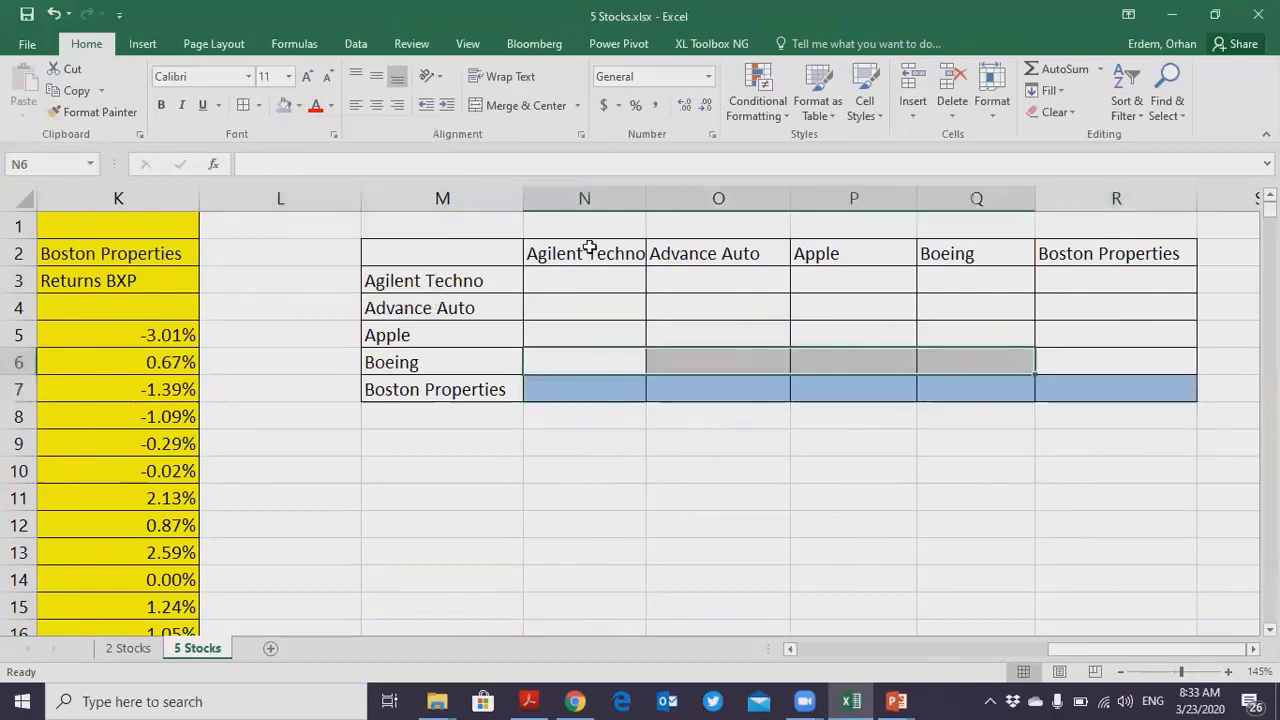
left_click(284, 105)
left_click_drag(543, 337, 853, 344)
left_click(284, 105)
left_click(565, 297)
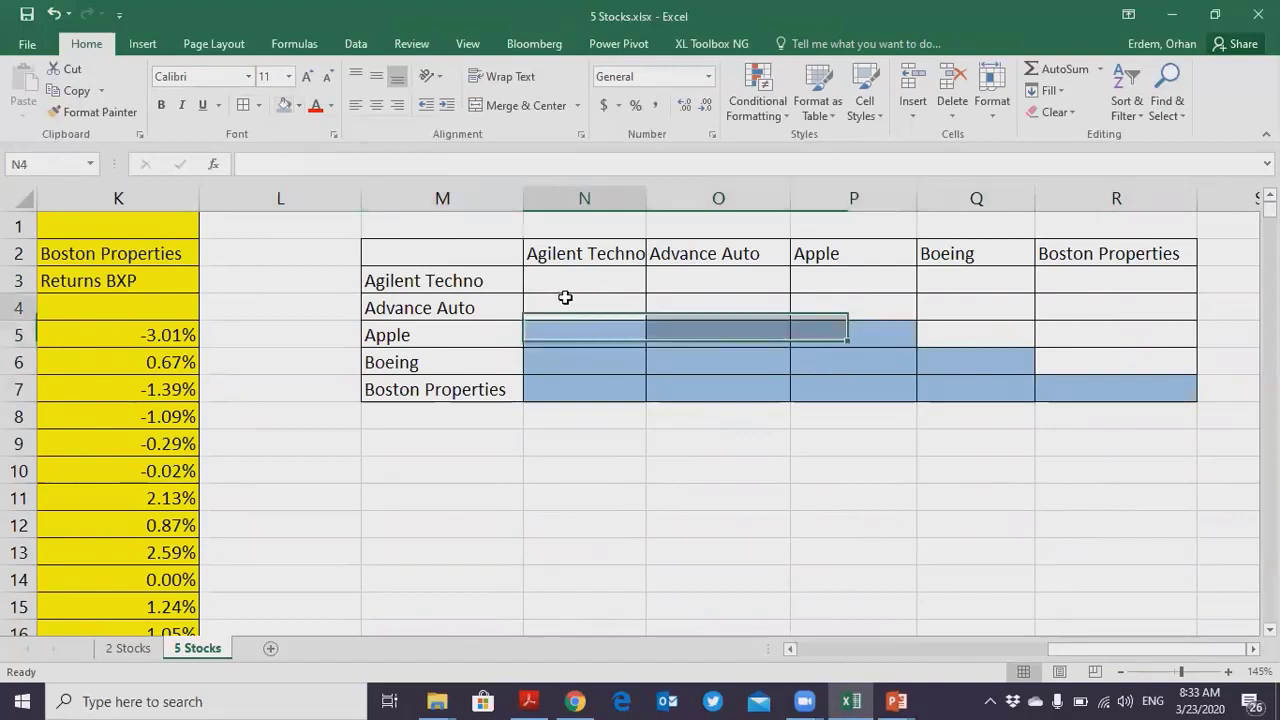
left_click_drag(565, 297, 704, 308)
left_click(283, 111)
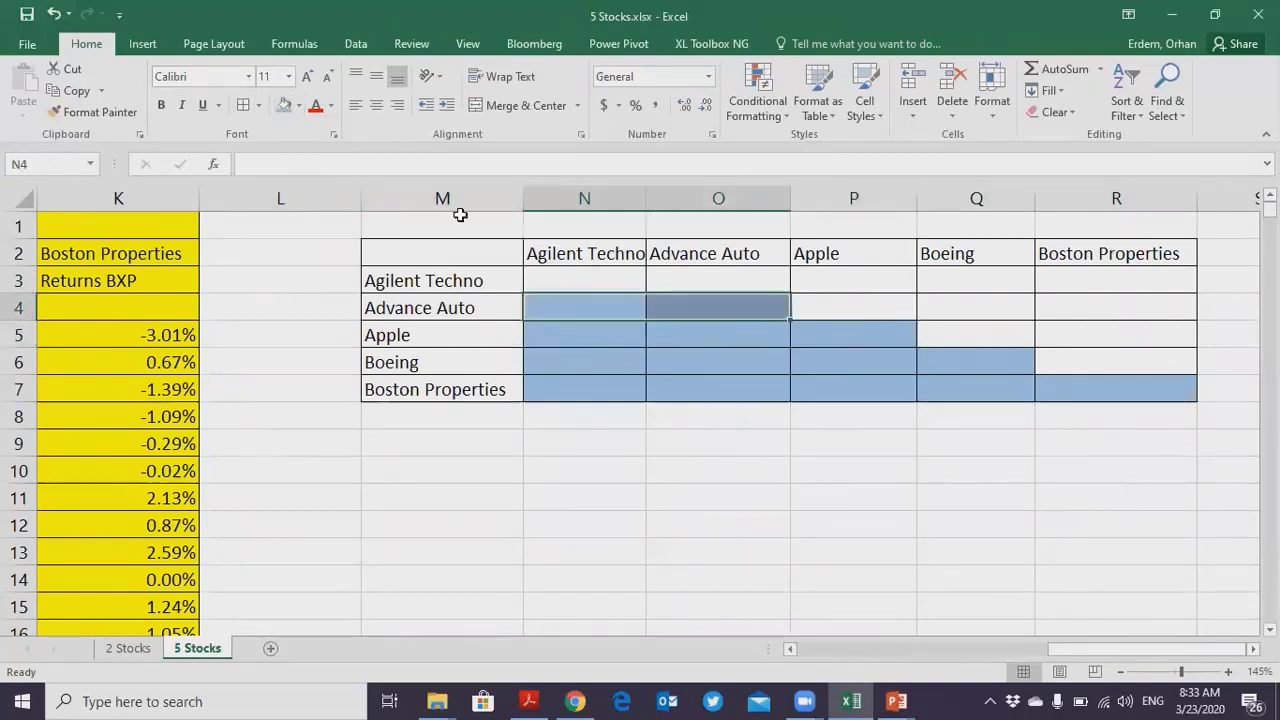
left_click(577, 280)
left_click(284, 105)
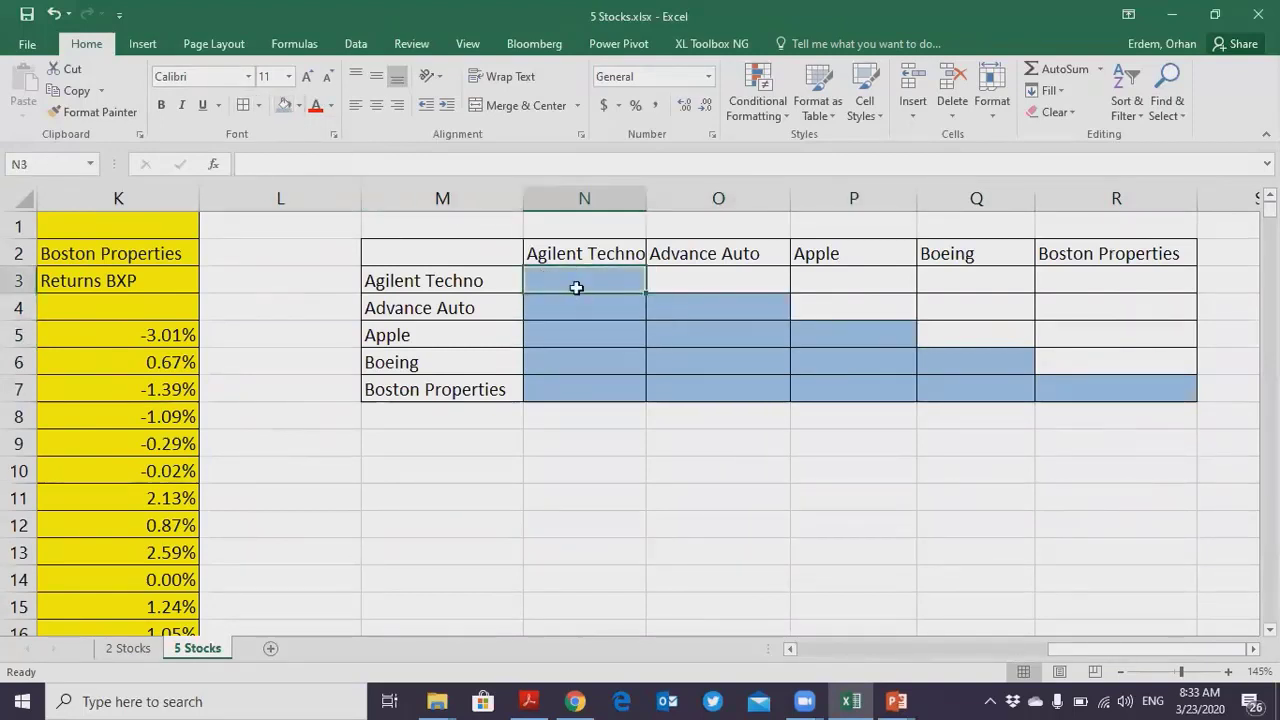
- Enter 1 in each diagonal cell of the correlation table: N3, O4, P5, Q6 and R7
left_click(427, 281)
left_click(543, 279)
type("1")
key("Return")
key("Right")
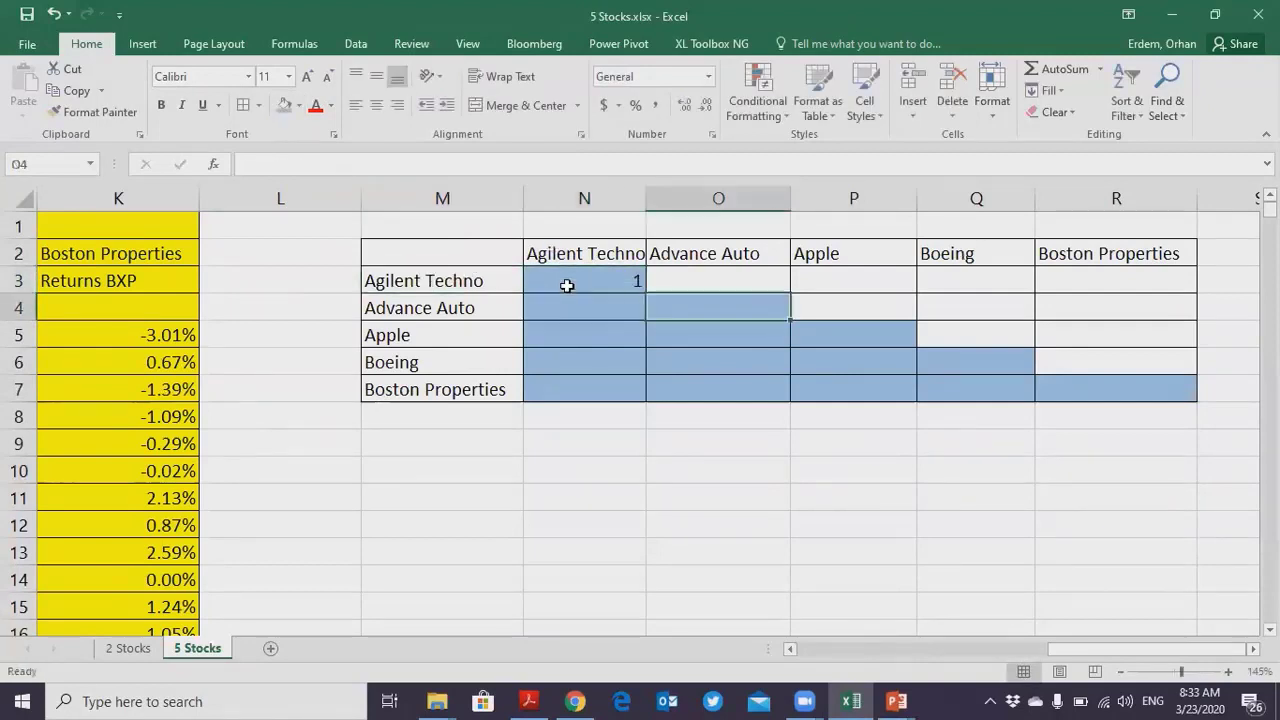
type("1")
key("Return")
key("Right")
type("1")
key("Return")
key("Right")
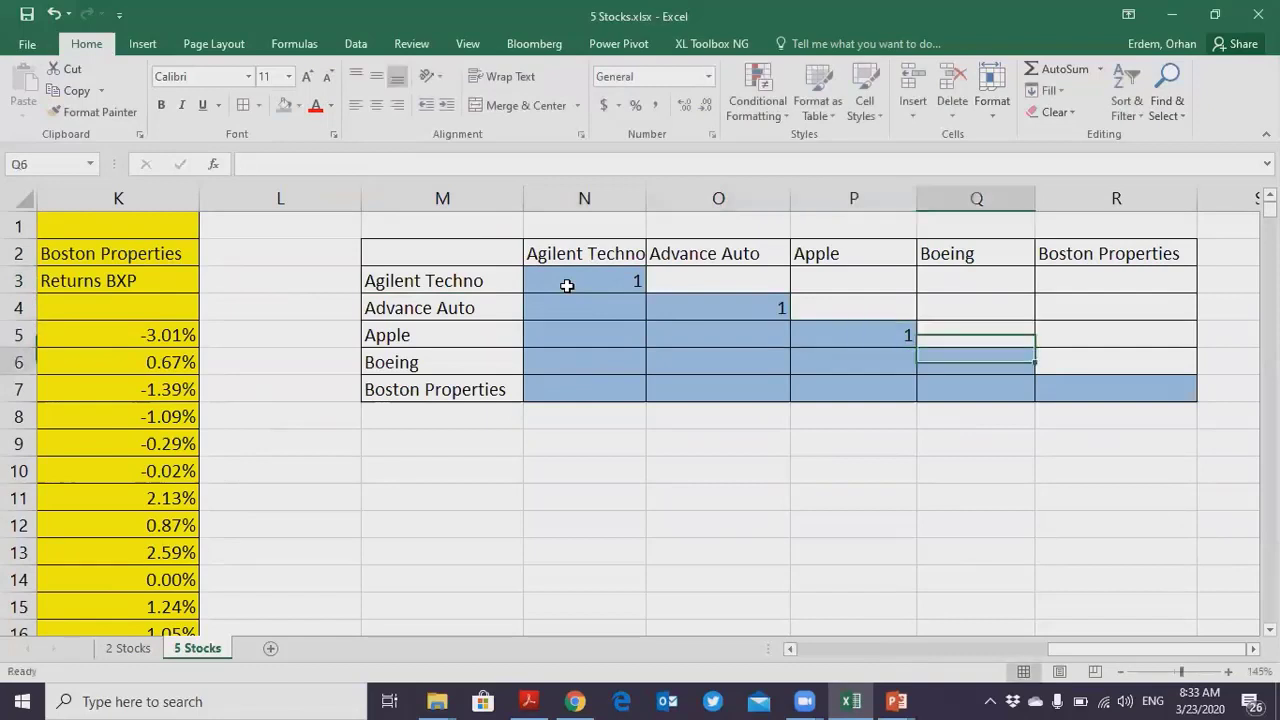
type("1")
key("Return")
key("Right")
type("1")
key("Left")
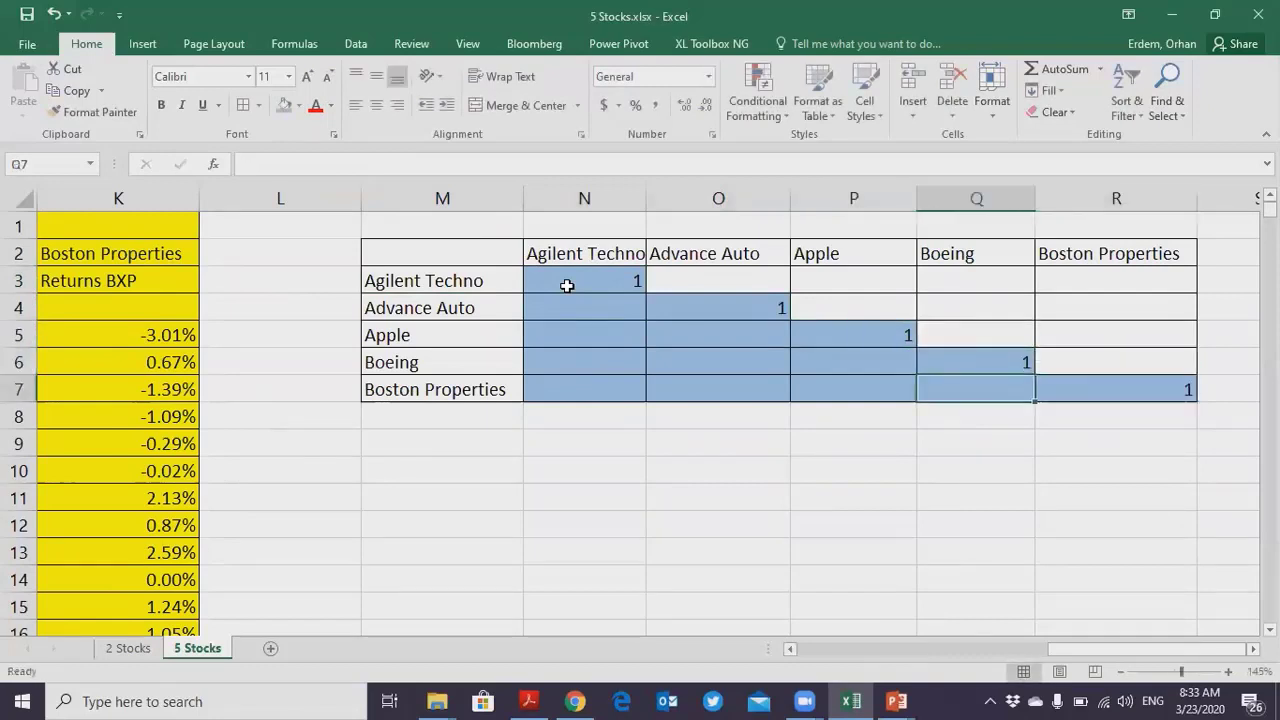
left_click_drag(610, 312, 685, 380)
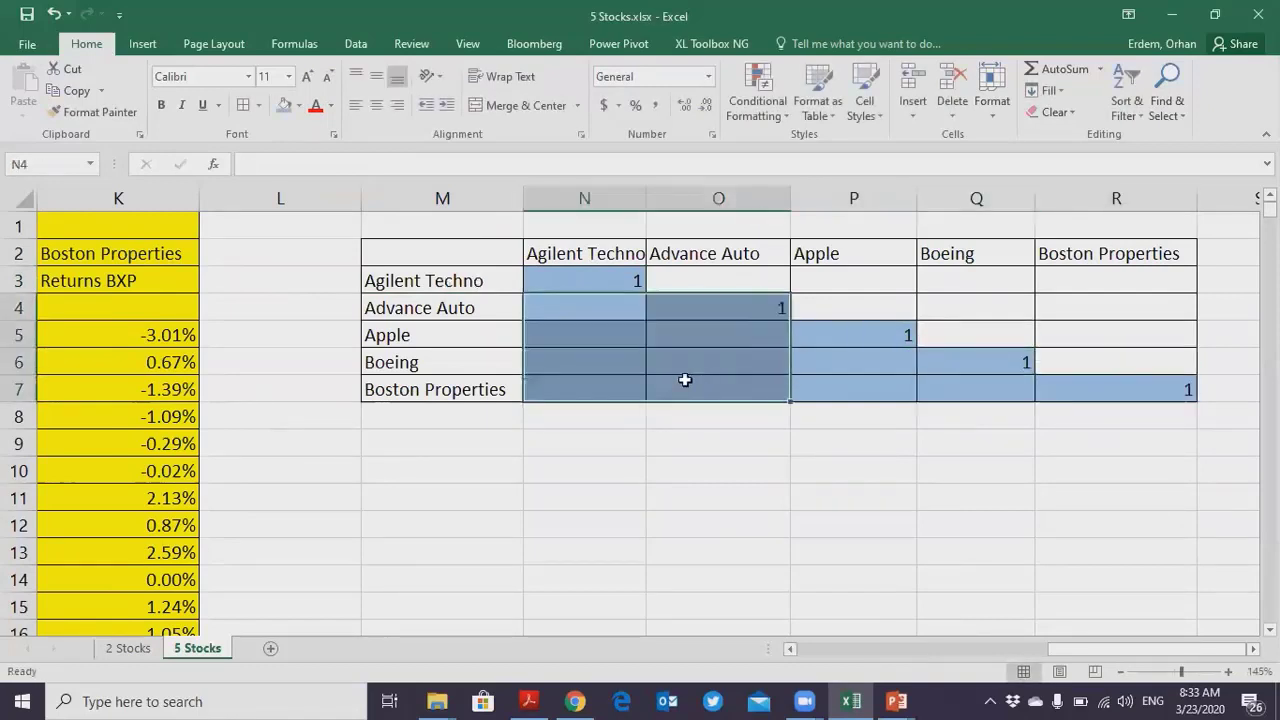
left_click(600, 360)
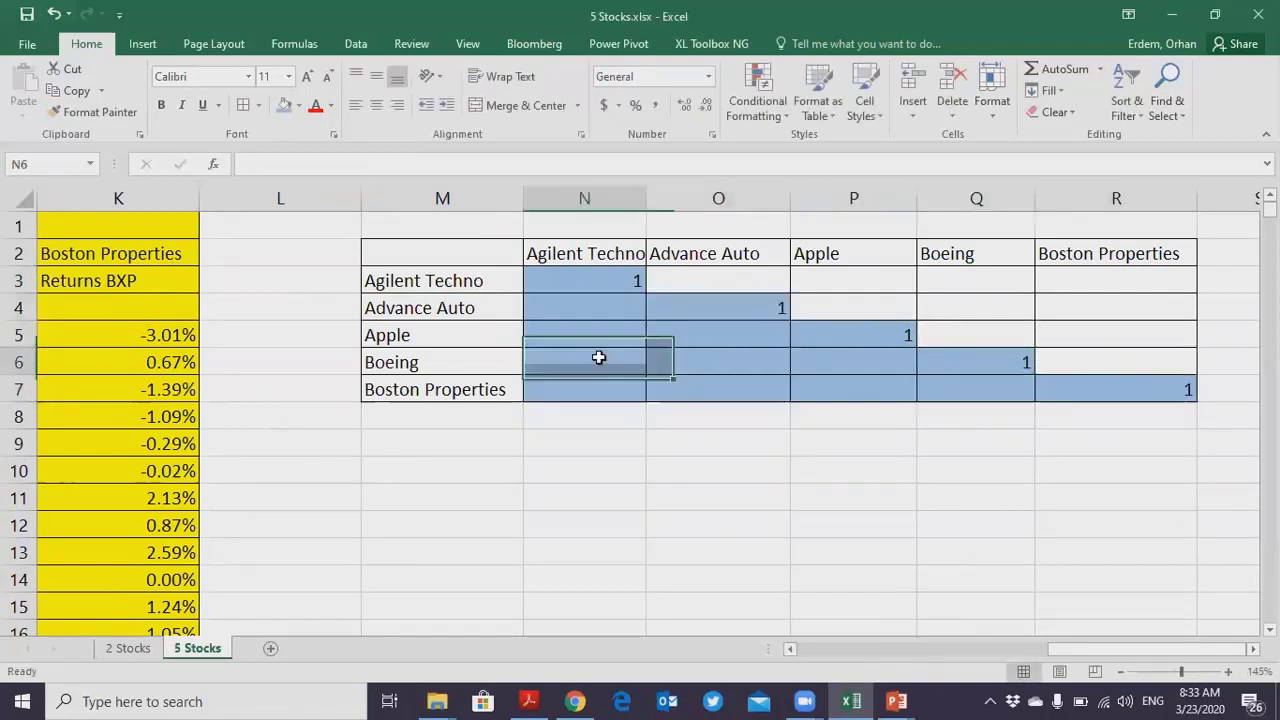
left_click(400, 431)
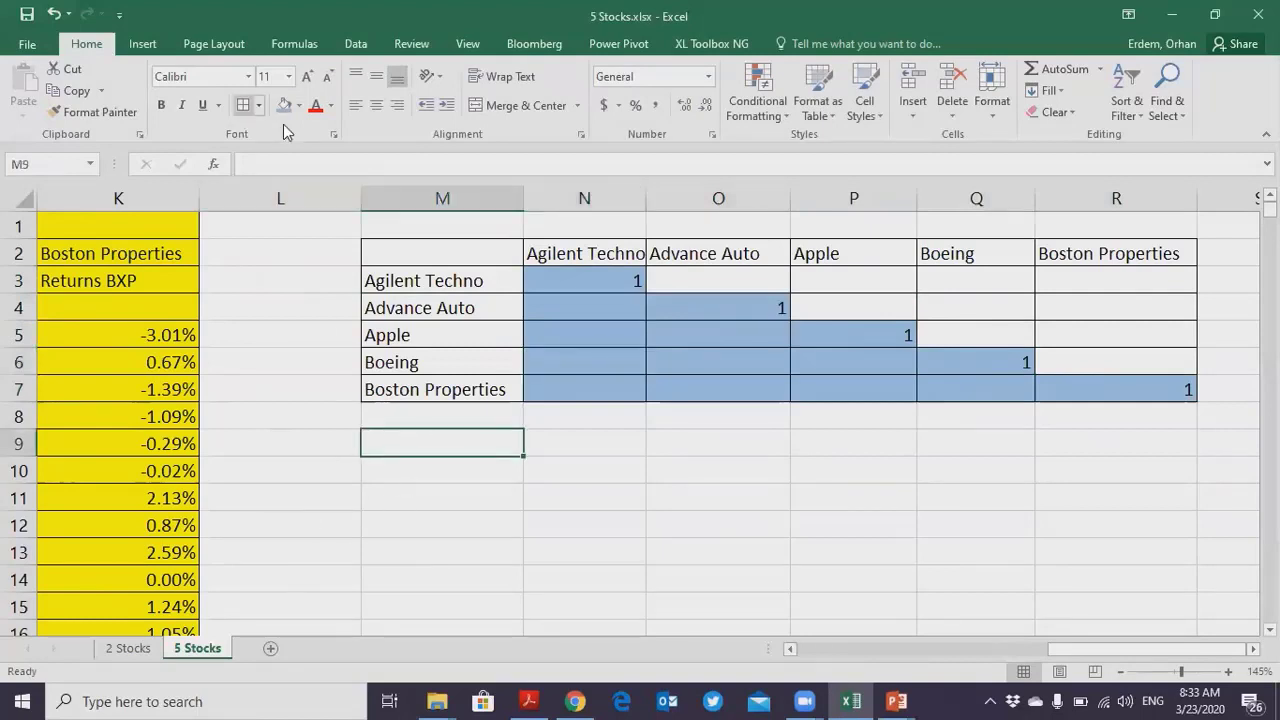
left_click(356, 44)
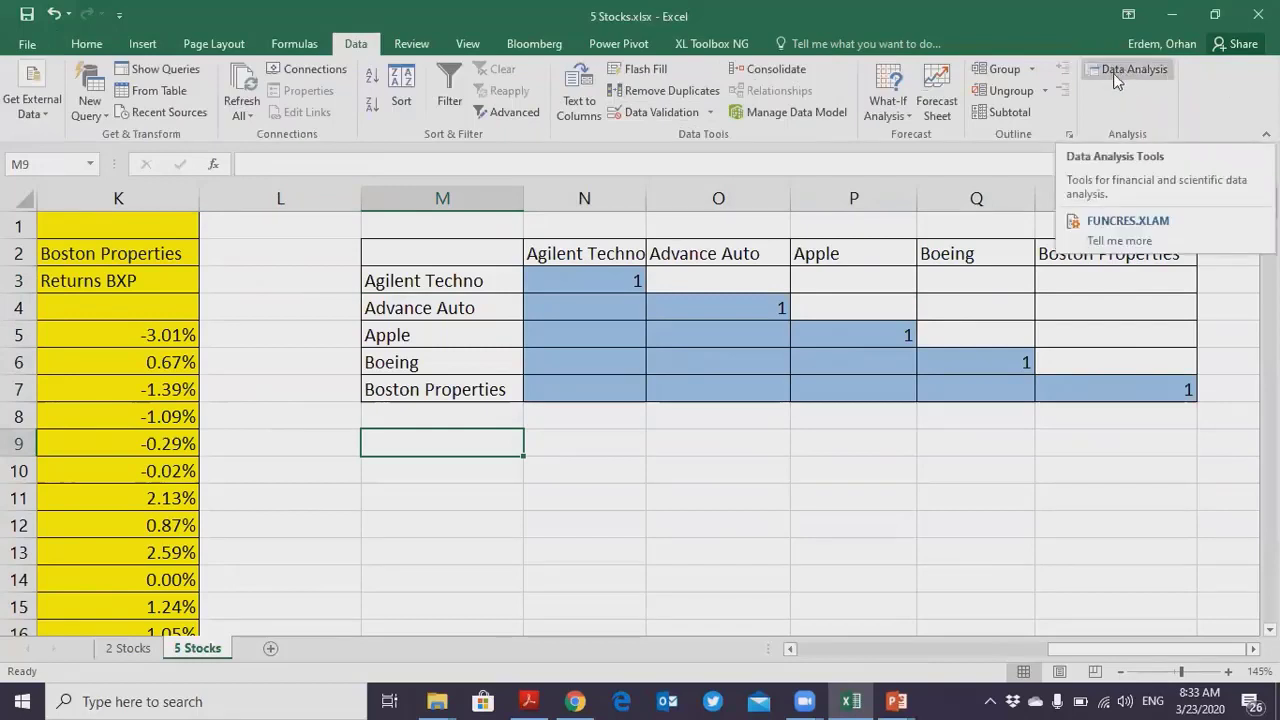
left_click(27, 44)
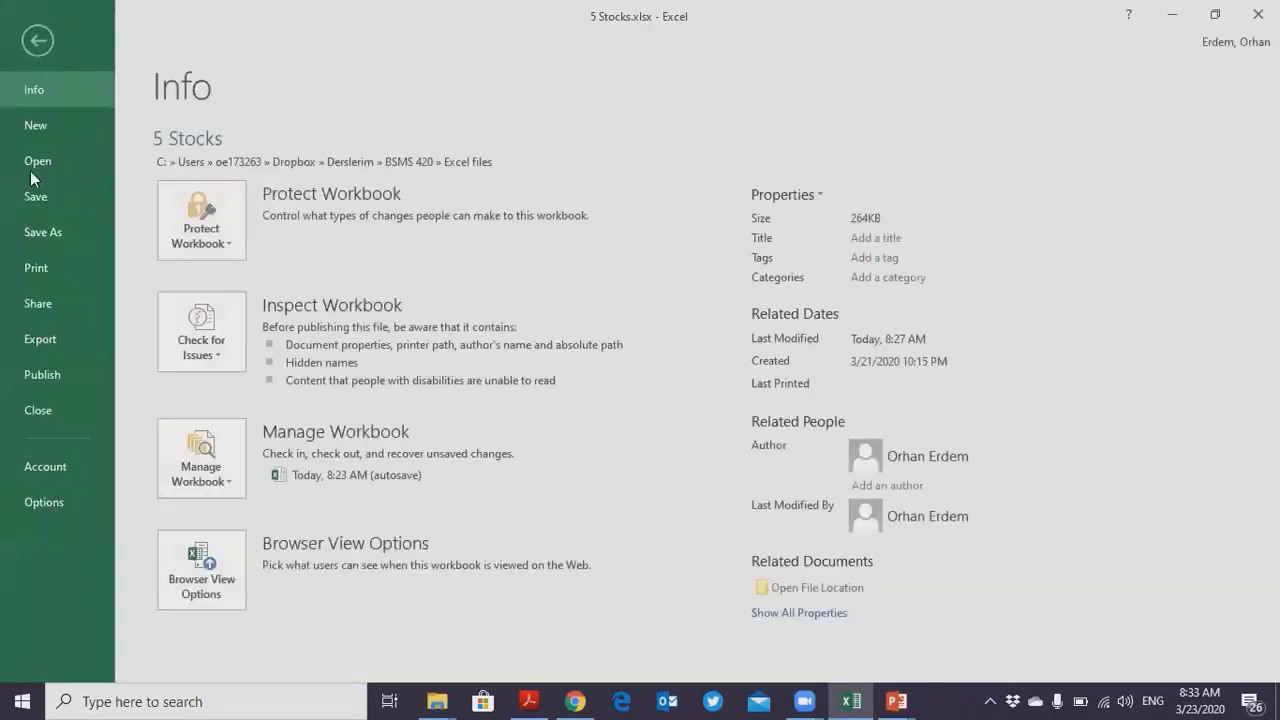
left_click(47, 499)
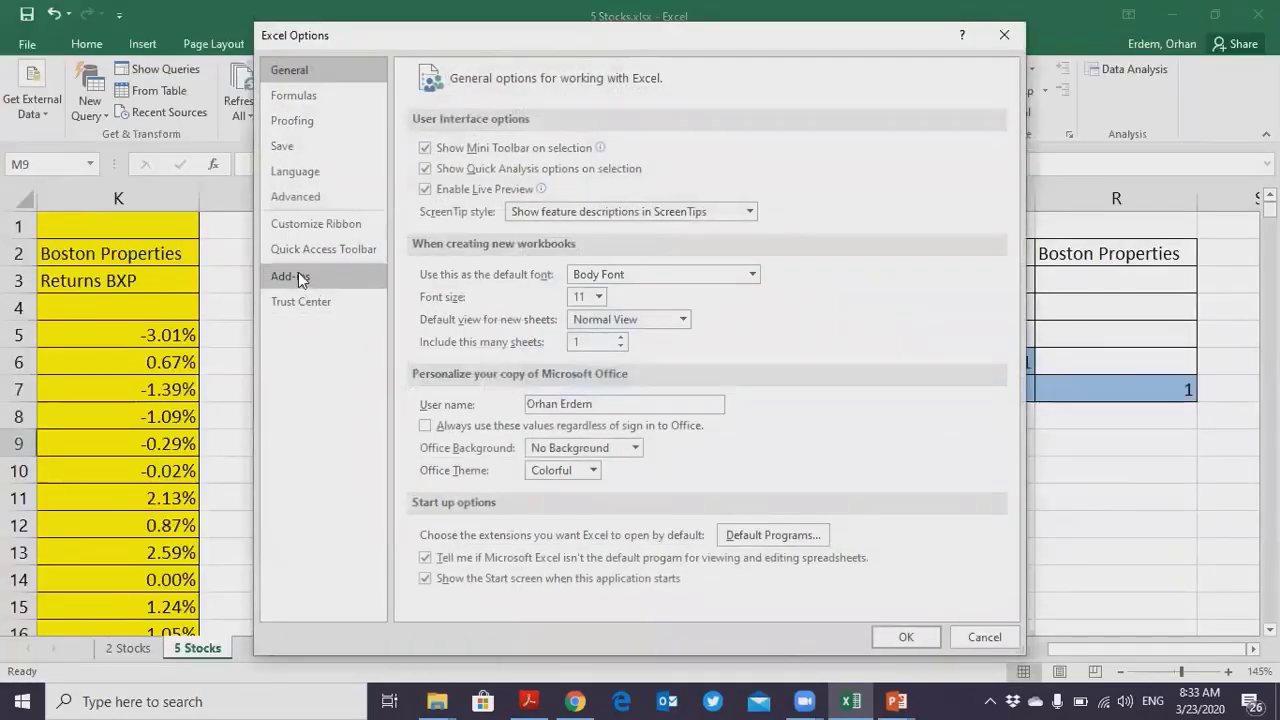
left_click(900, 634)
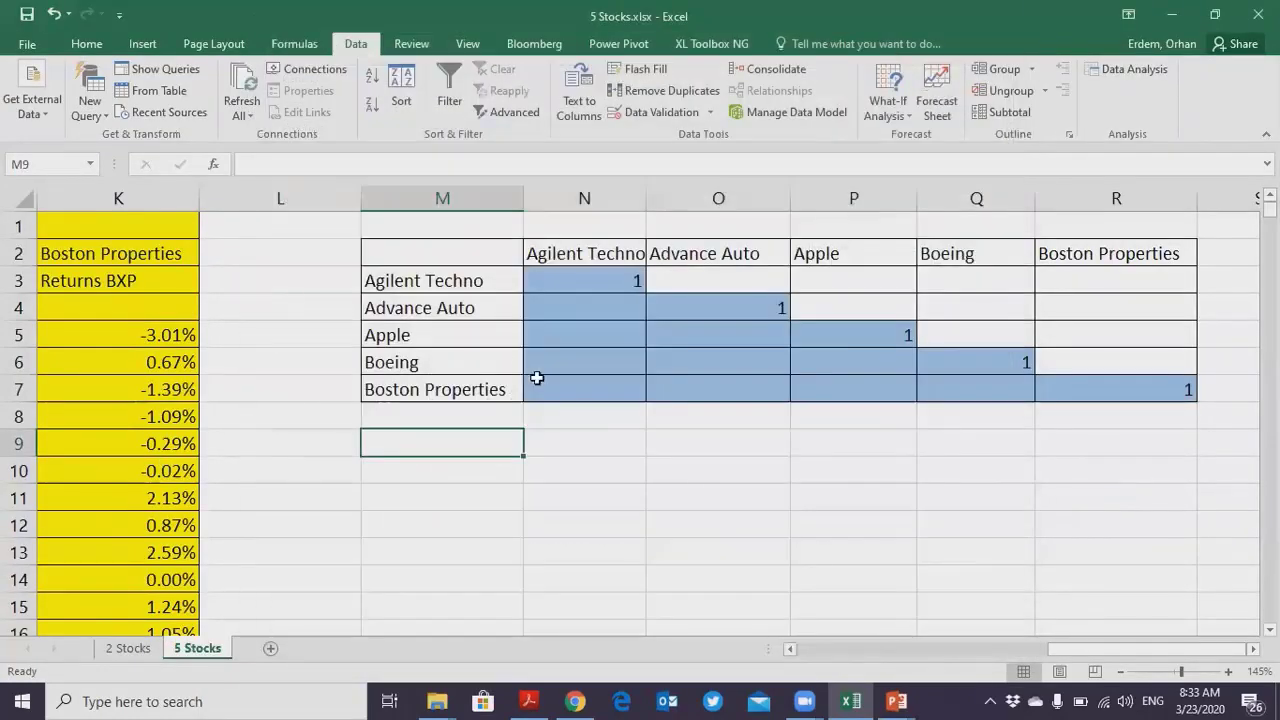
- Check in the Excel add-ins settings that Analysis ToolPak is enabled and accept the settings
left_click(27, 44)
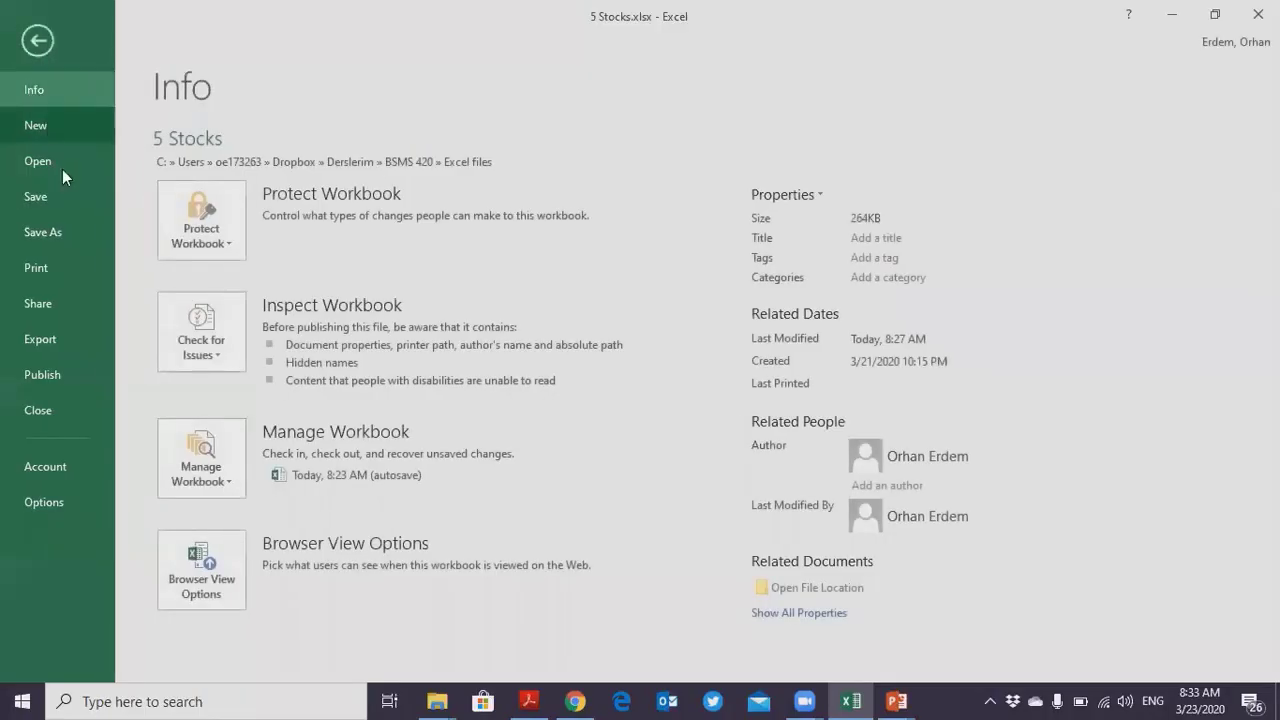
left_click(46, 502)
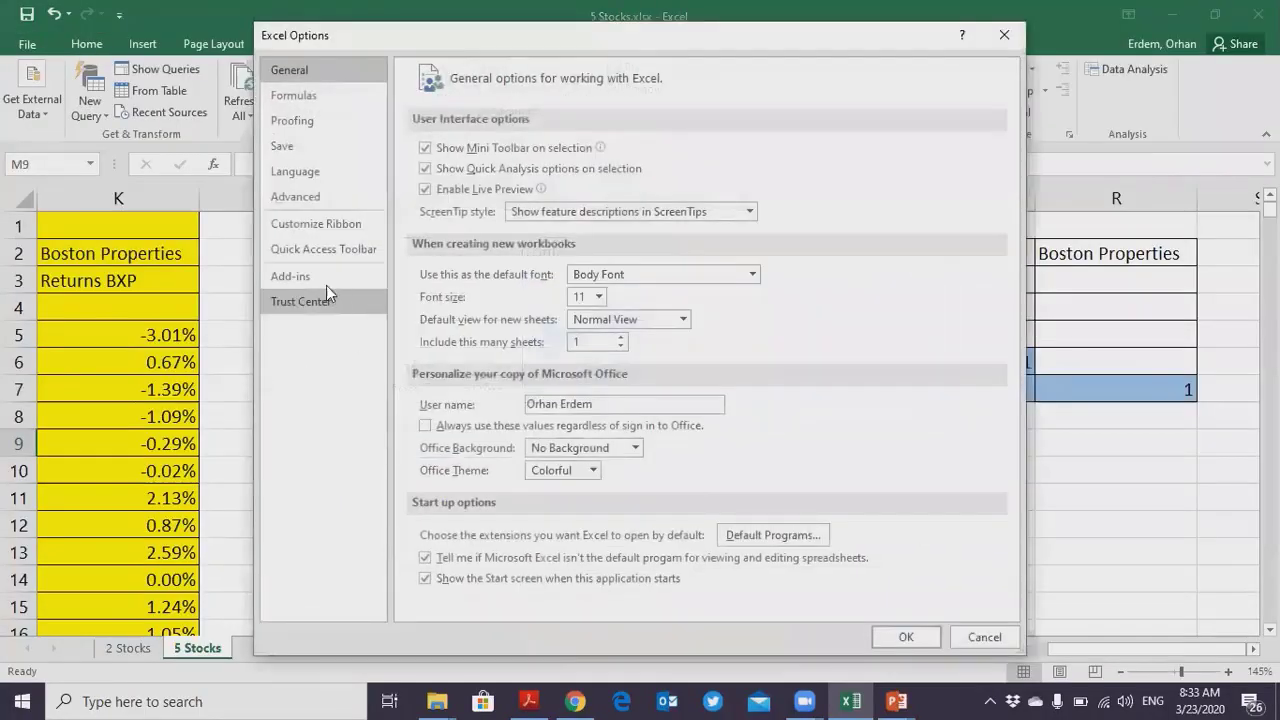
left_click(328, 284)
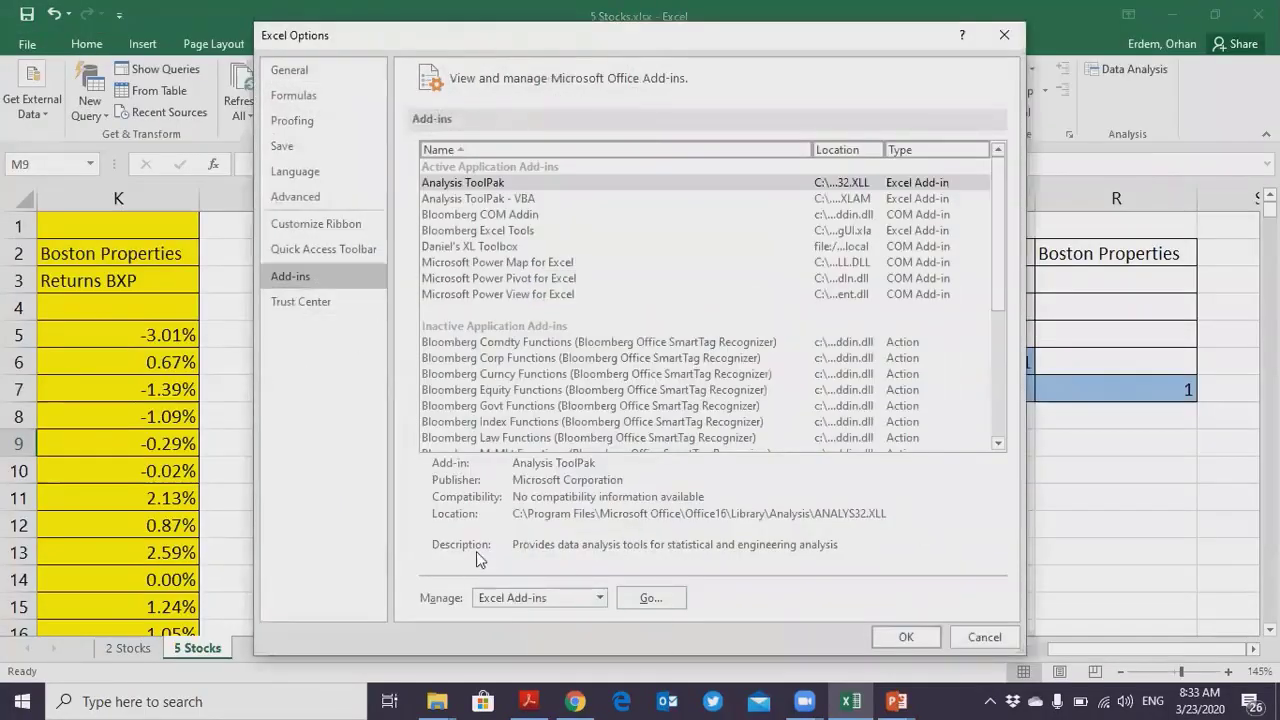
left_click(651, 600)
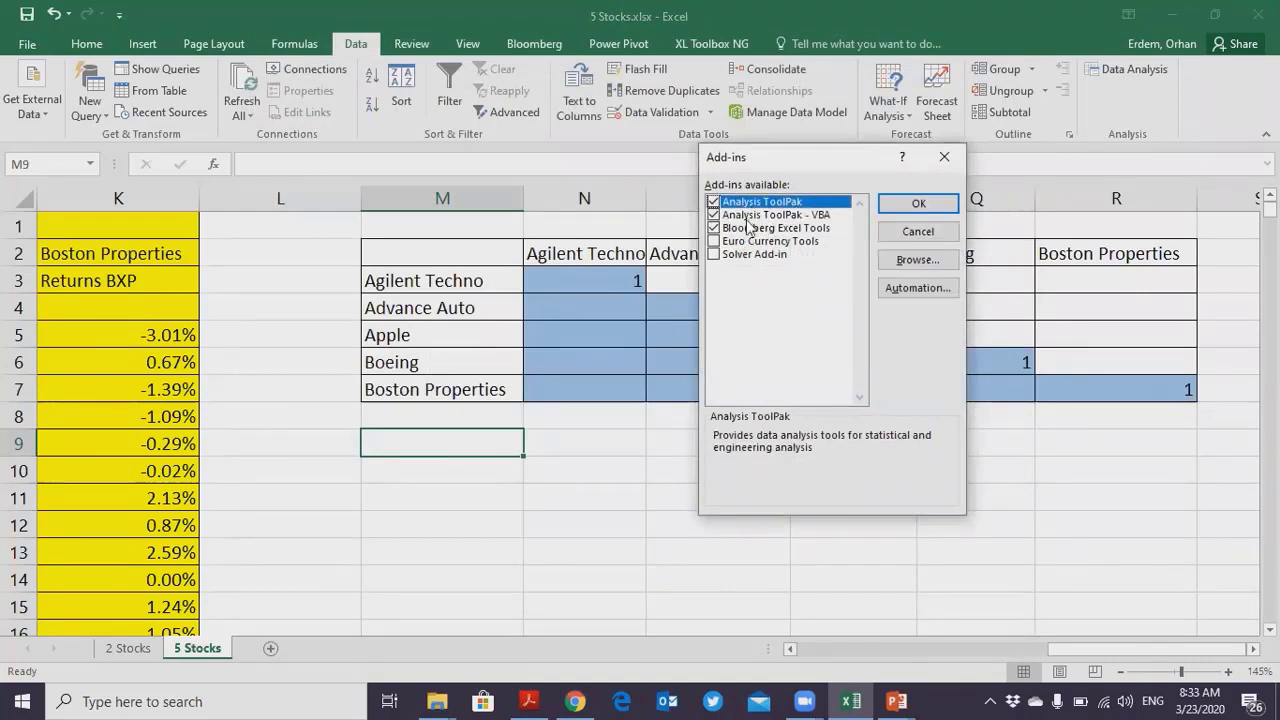
left_click(912, 205)
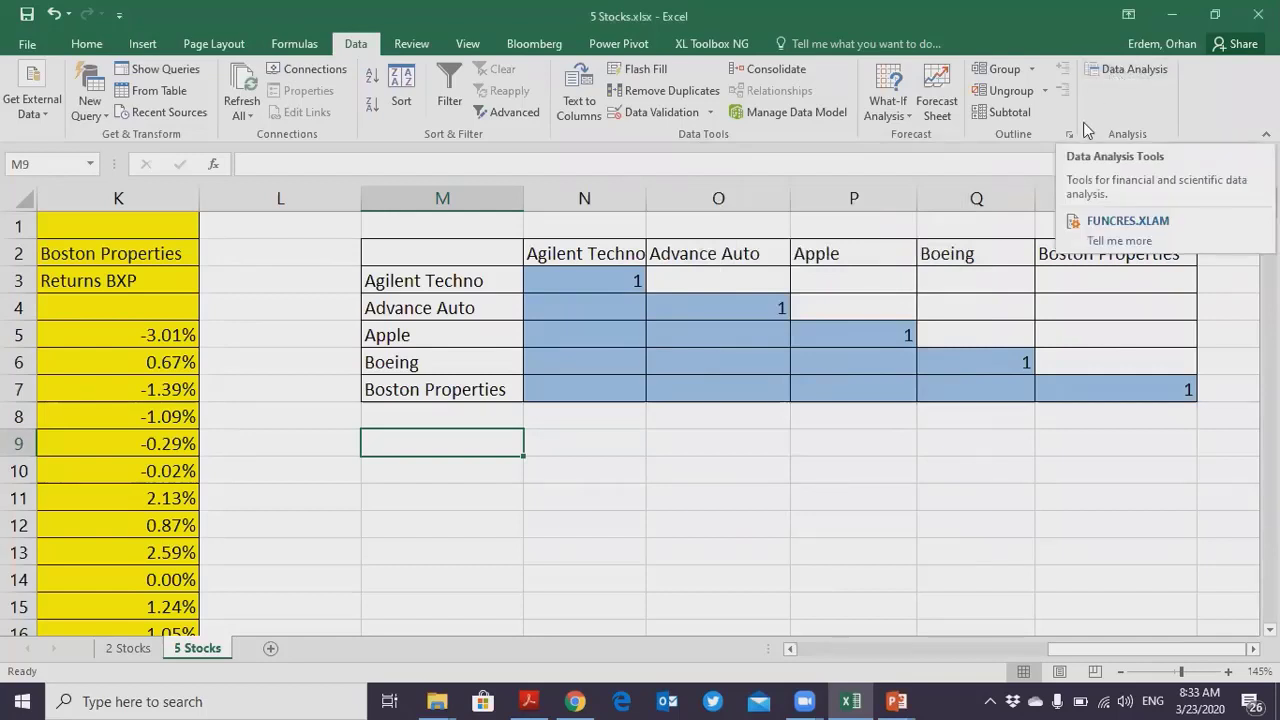
- Start the Correlation analysis tool and move its dialog clear of the returns columns G to K
left_click(1130, 72)
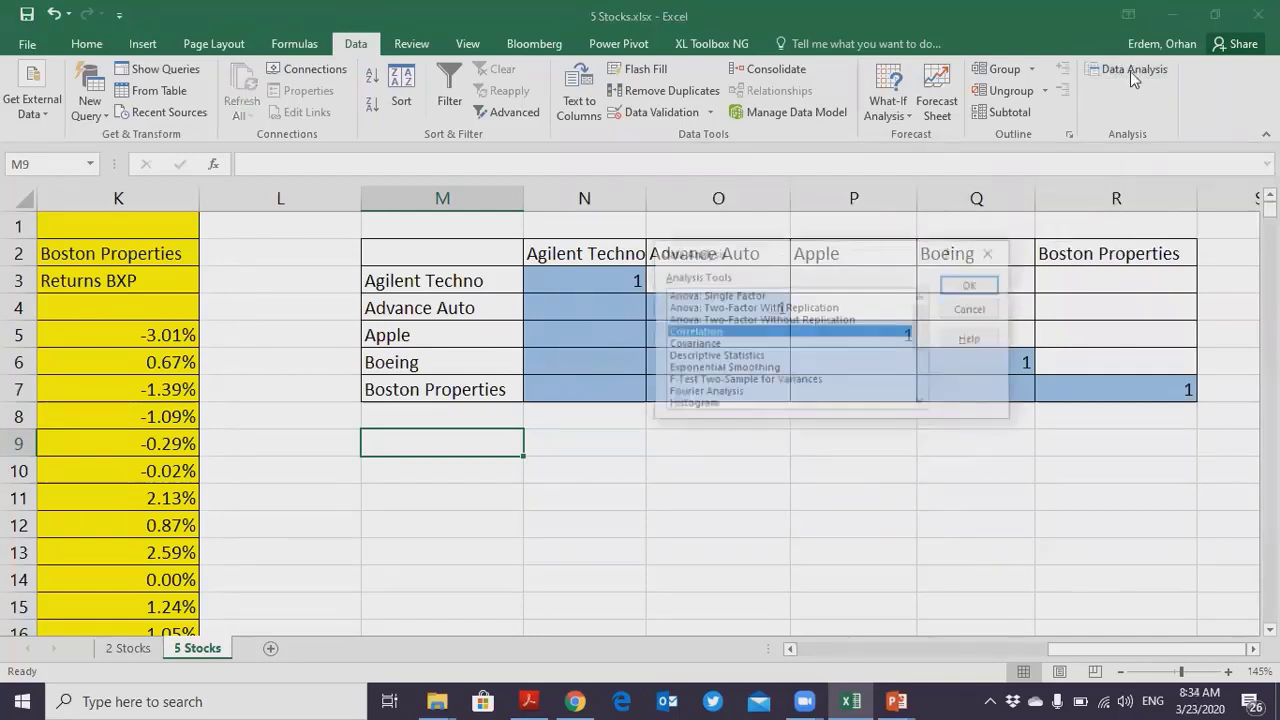
left_click(974, 287)
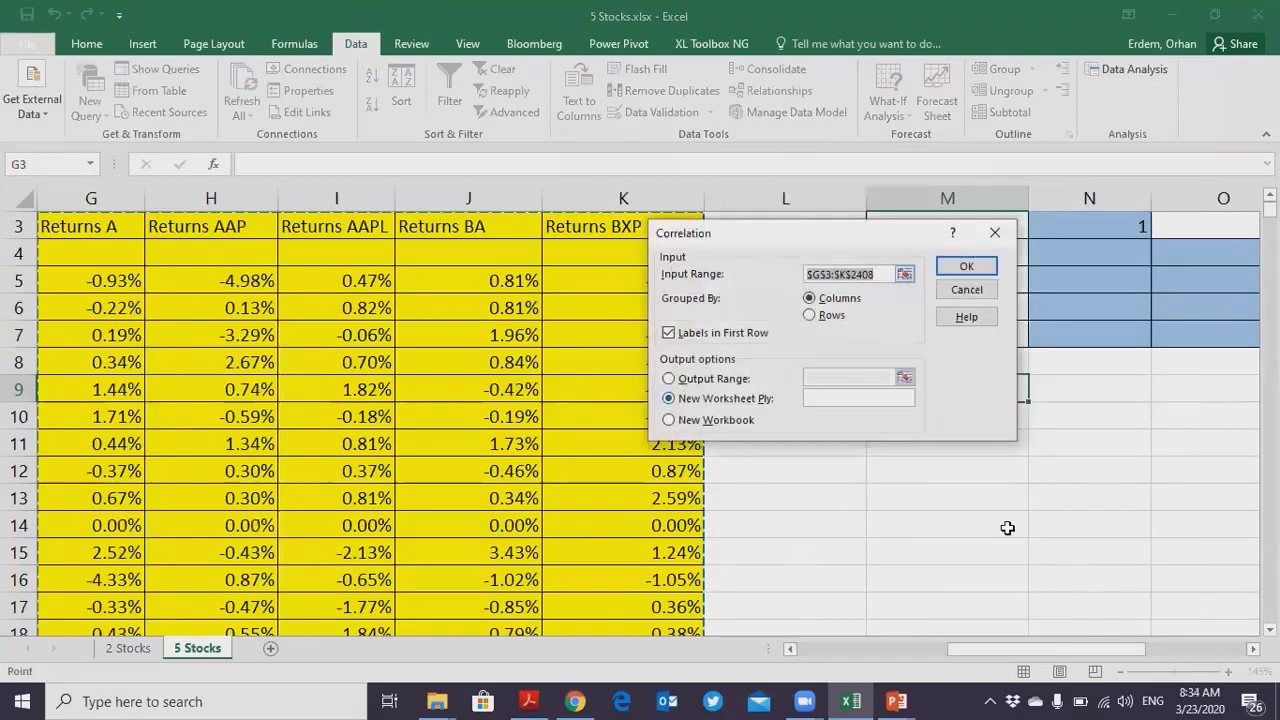
left_click_drag(1061, 647, 1028, 647)
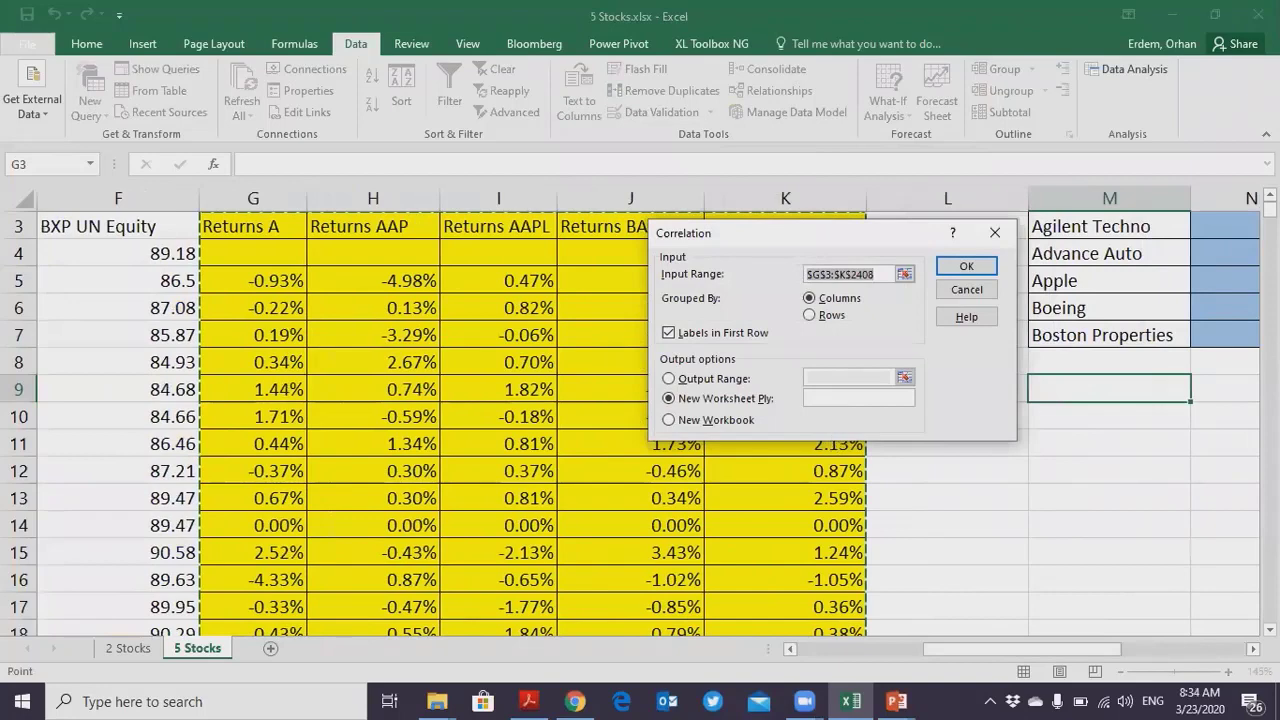
scroll(789, 279, "up", 1)
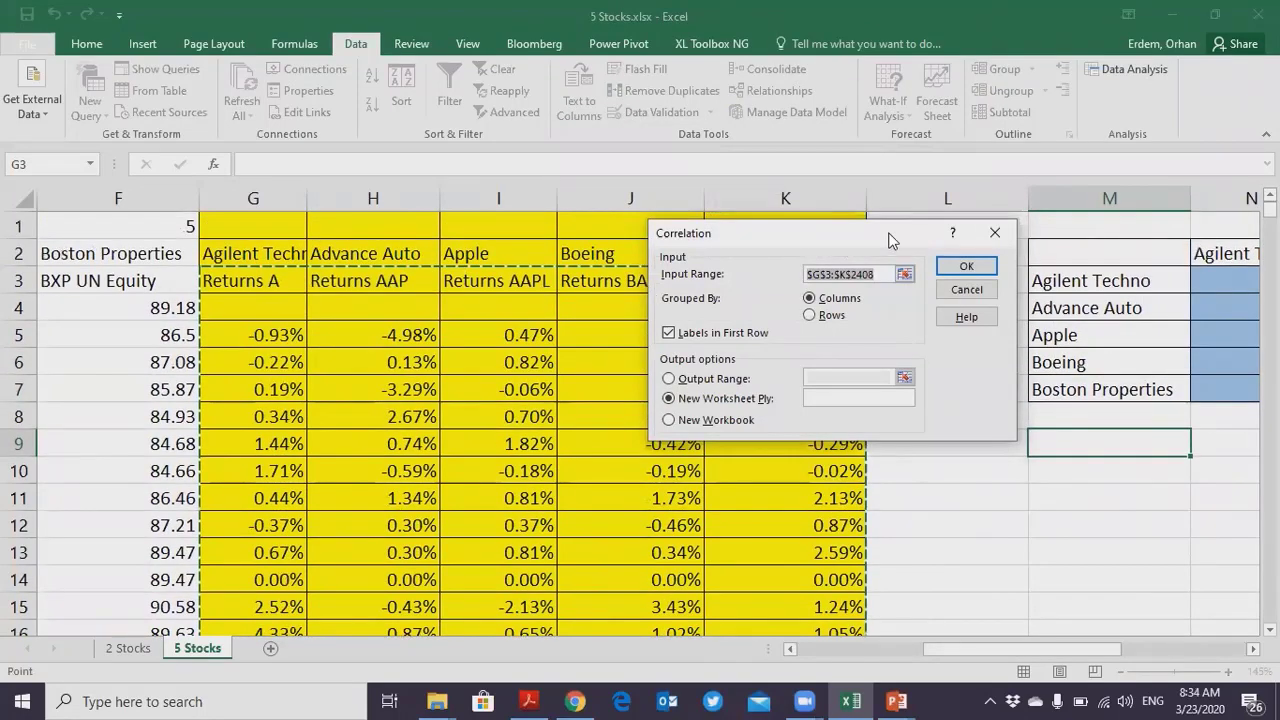
left_click_drag(893, 240, 1160, 201)
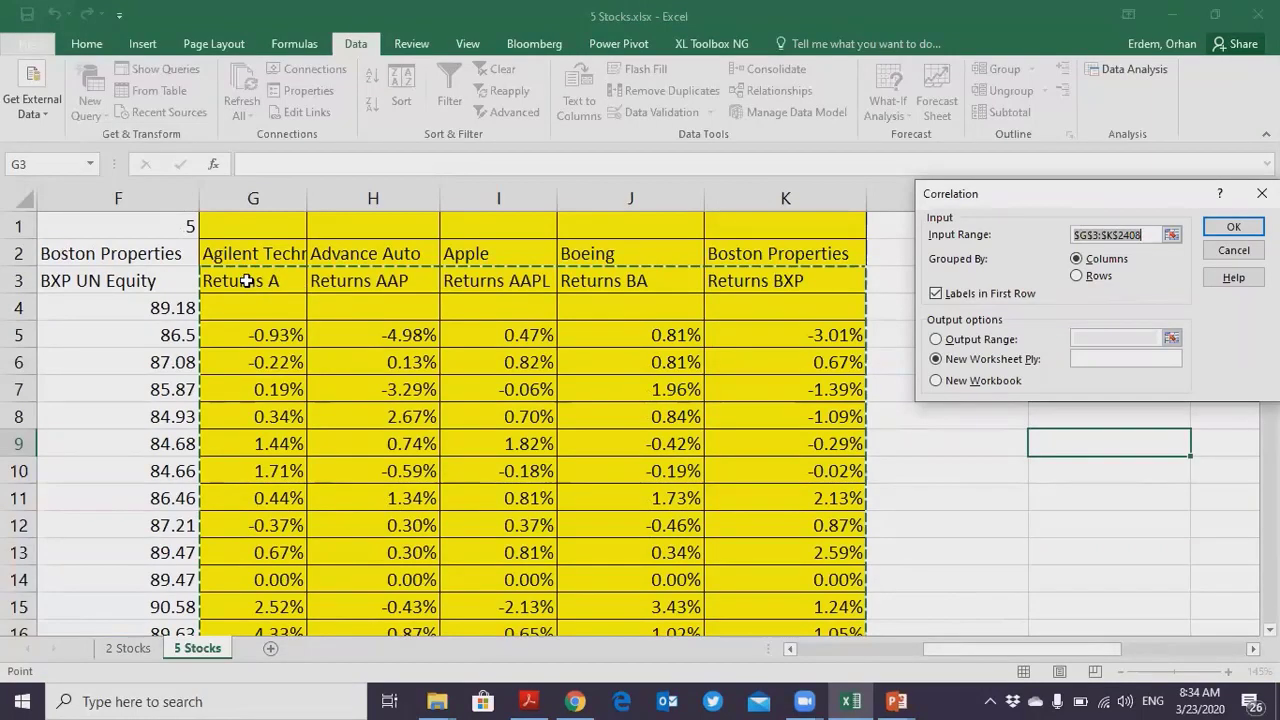
- Run the correlation on input range $G$3:$K$2408, grouped by columns with labels in the first row, output to a new worksheet
left_click_drag(247, 281, 387, 297)
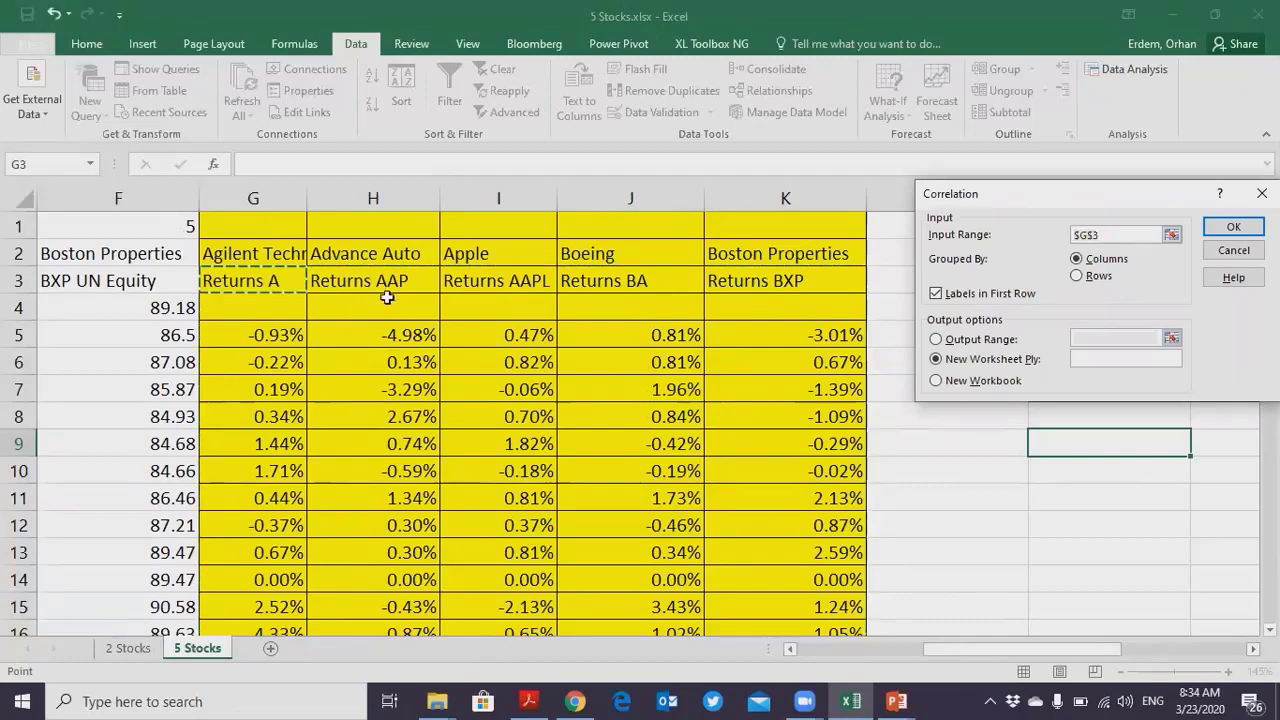
key("shift+Right")
key("shift+Right")
key("shift+Right")
key("shift+Right")
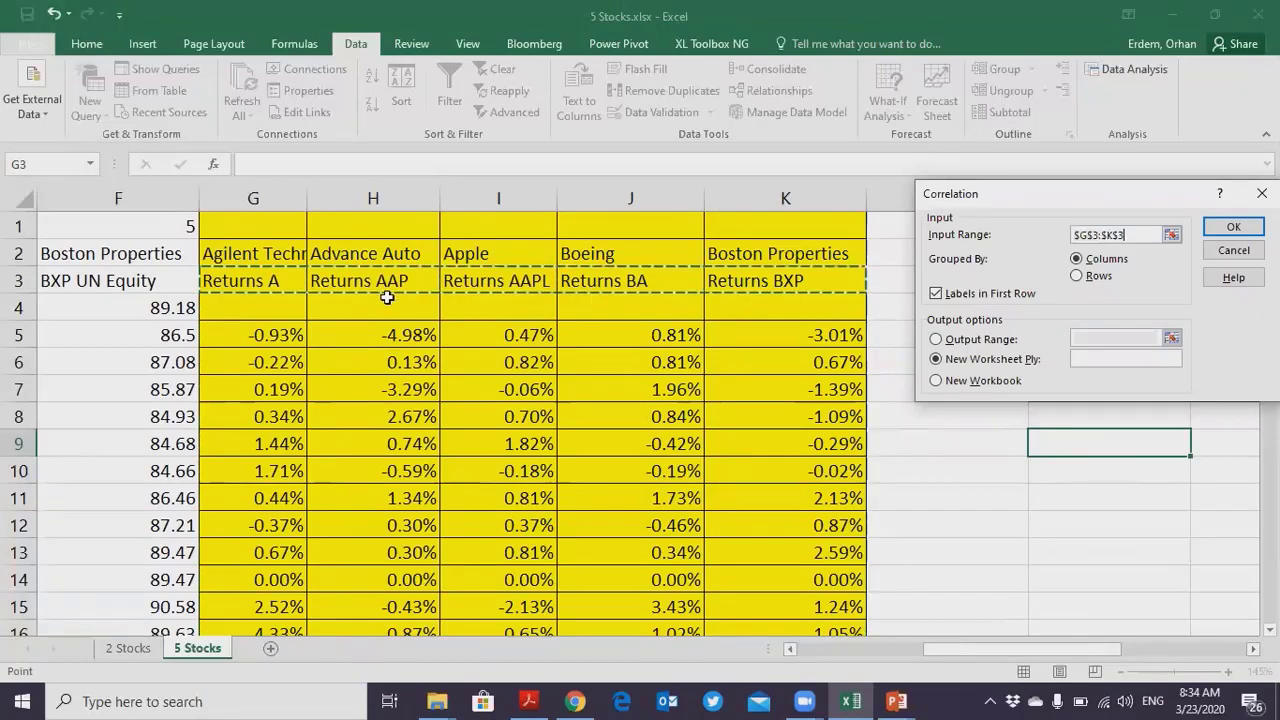
key("shift+Down")
key("shift+Down")
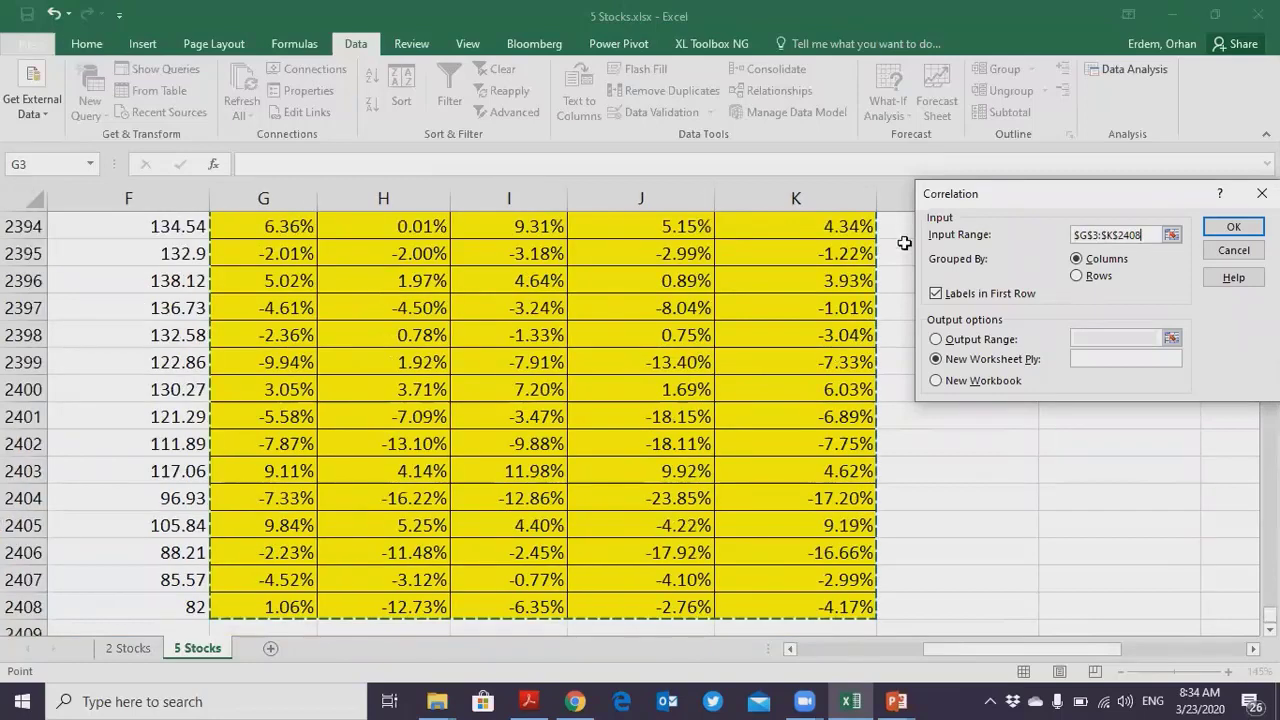
left_click_drag(988, 207, 832, 164)
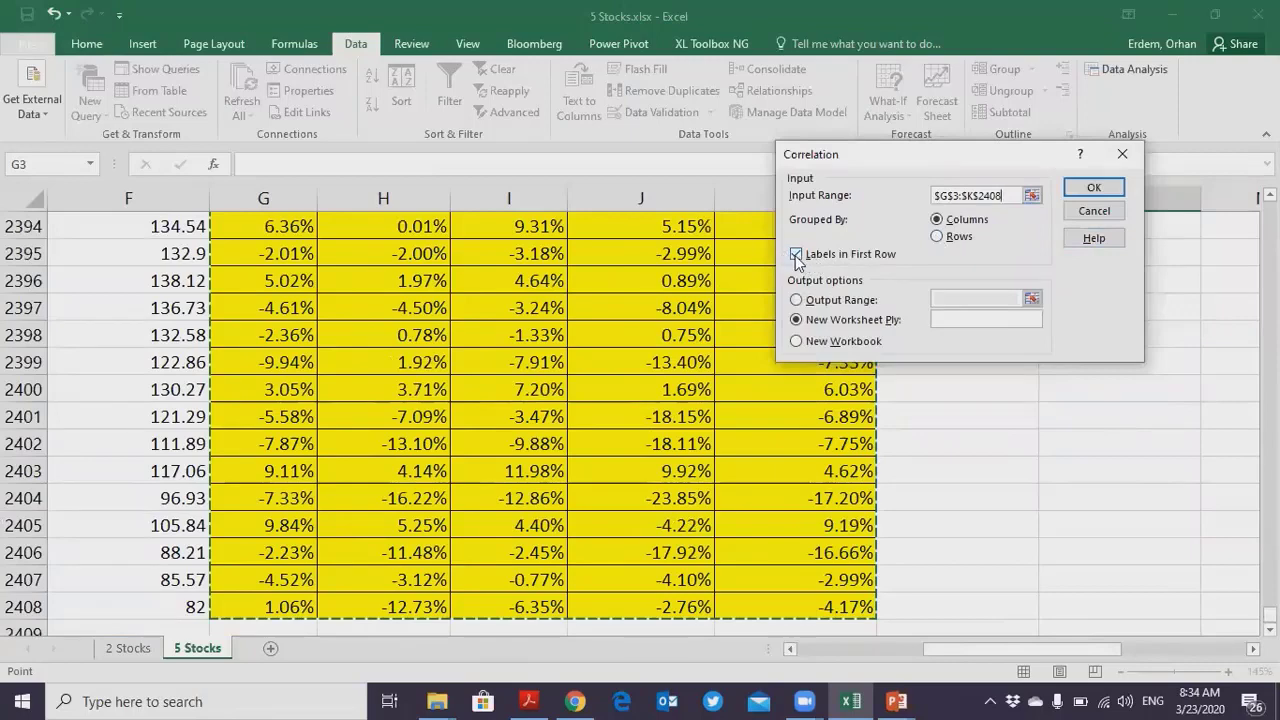
left_click(1094, 188)
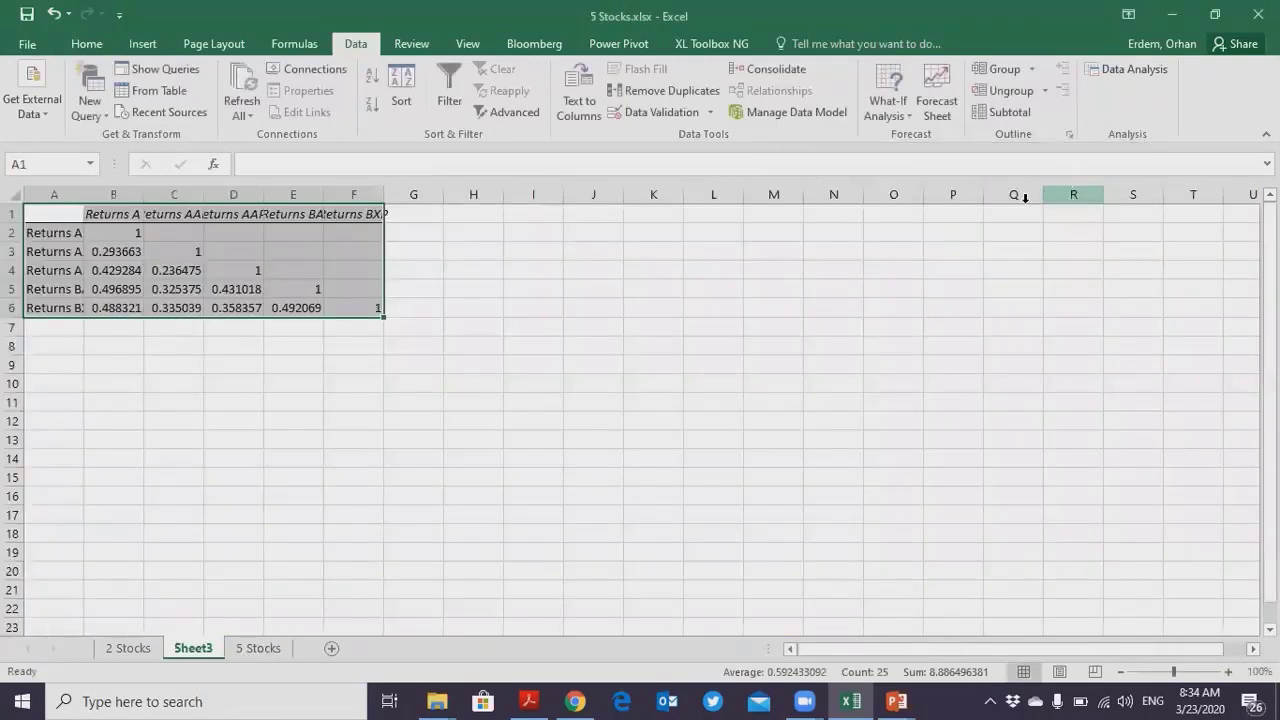
- Autofit the widths of columns A to F on the new correlation sheet
scroll(582, 361, "up", 5, "ctrl")
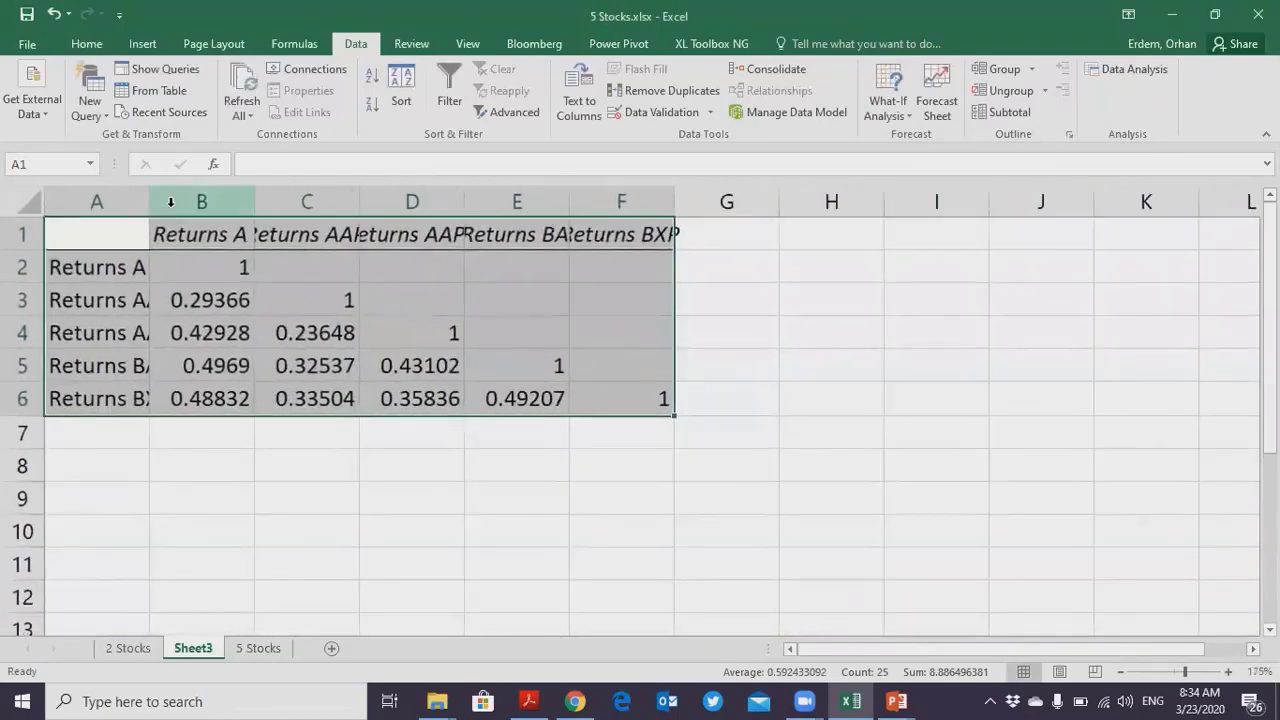
left_click_drag(125, 202, 620, 202)
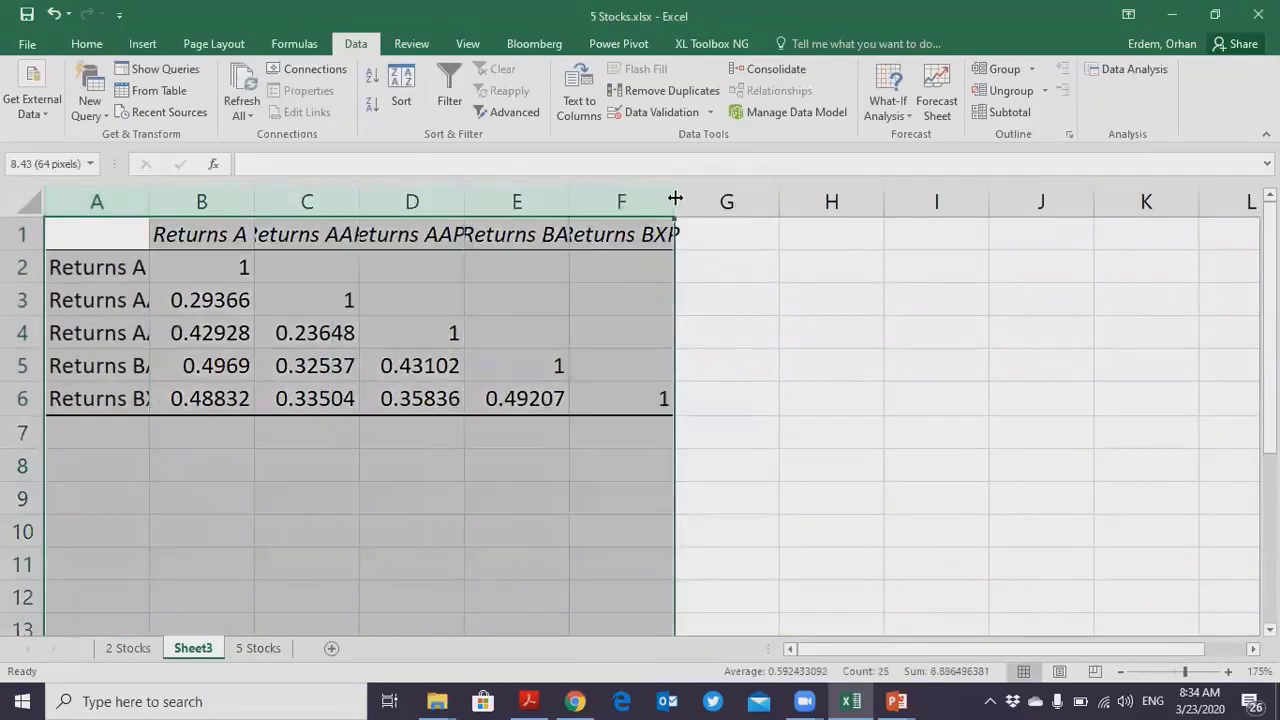
double_click(674, 202)
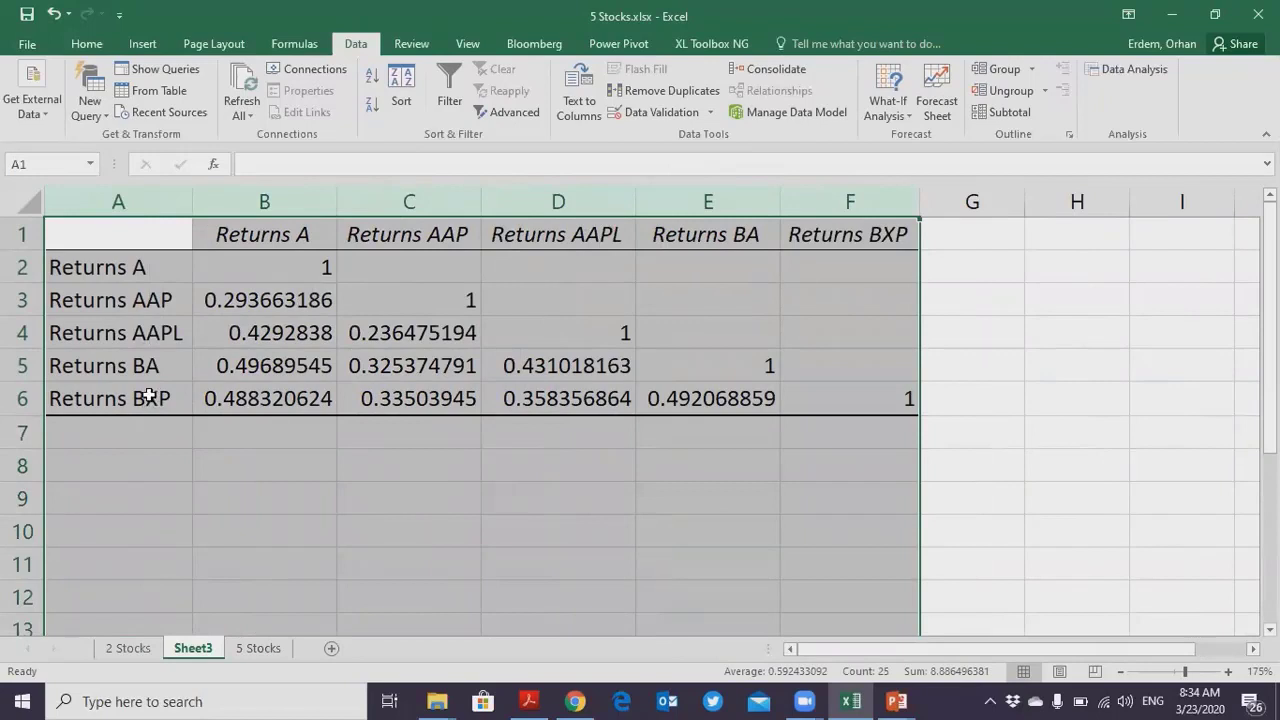
- Check the ticker labels of the correlation matrix against the company names heading the 5 Stocks sheet, and return to Sheet3
left_click(250, 300)
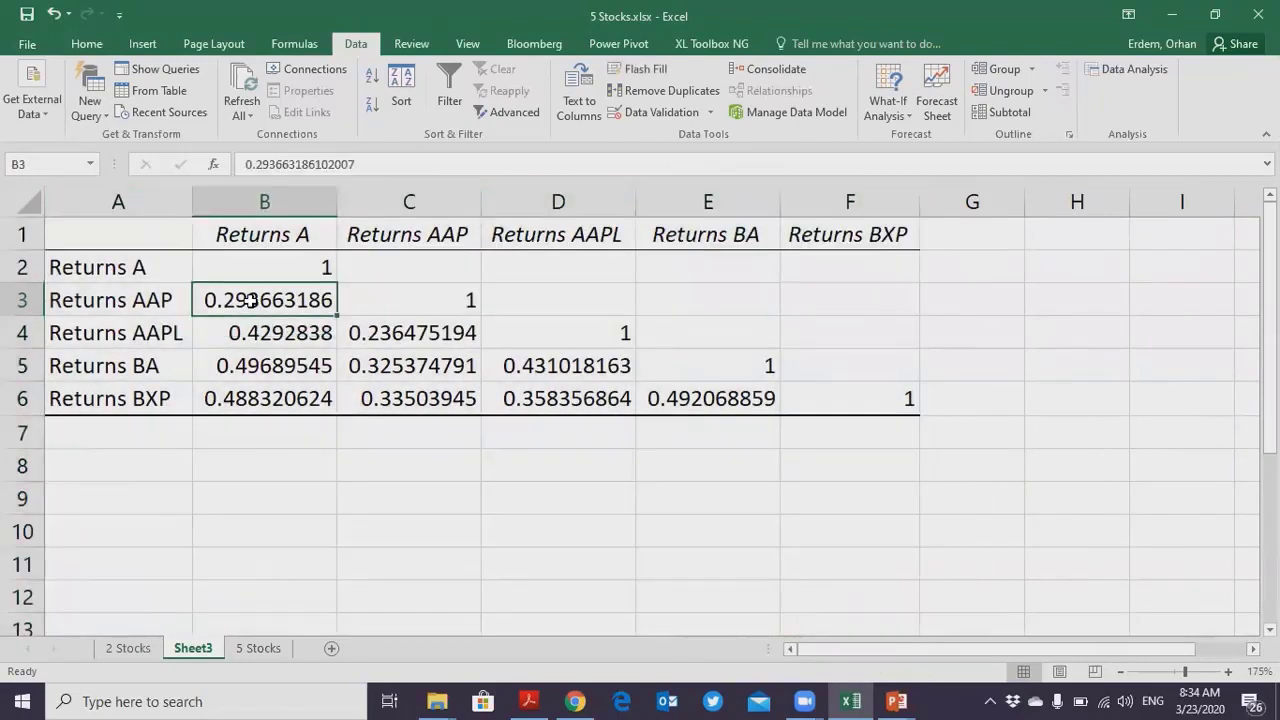
left_click(157, 333)
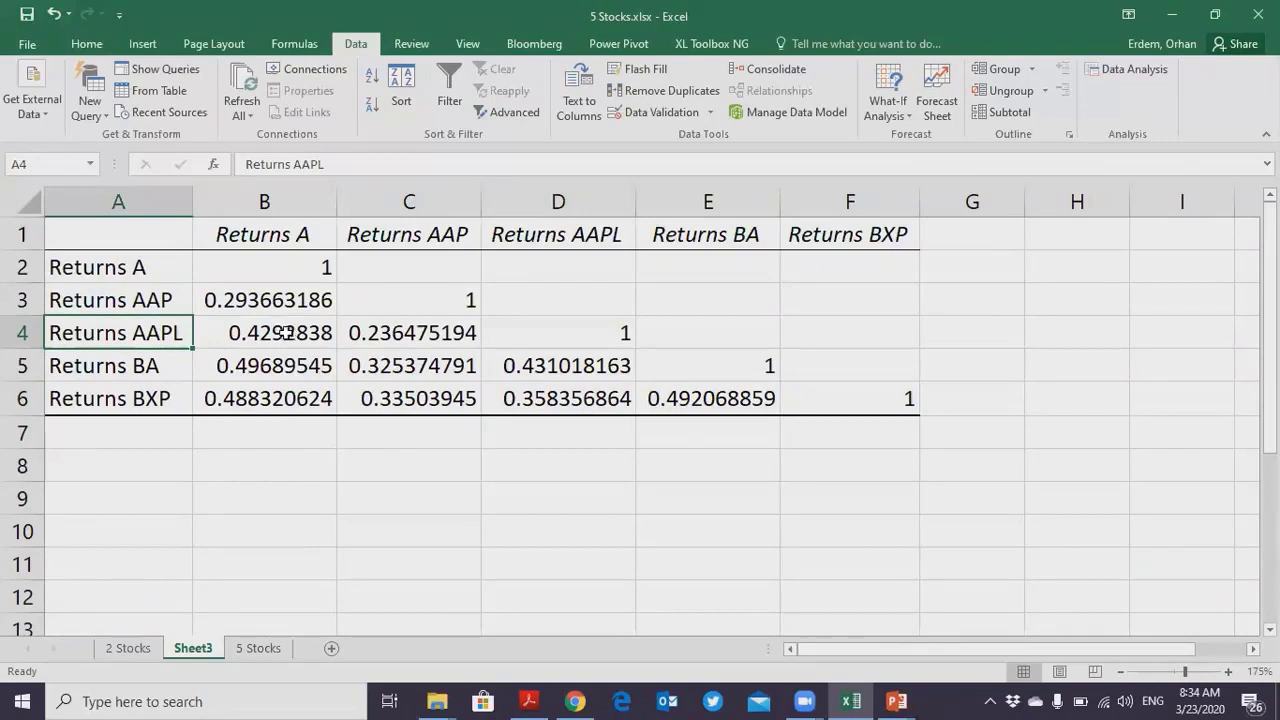
left_click(150, 300)
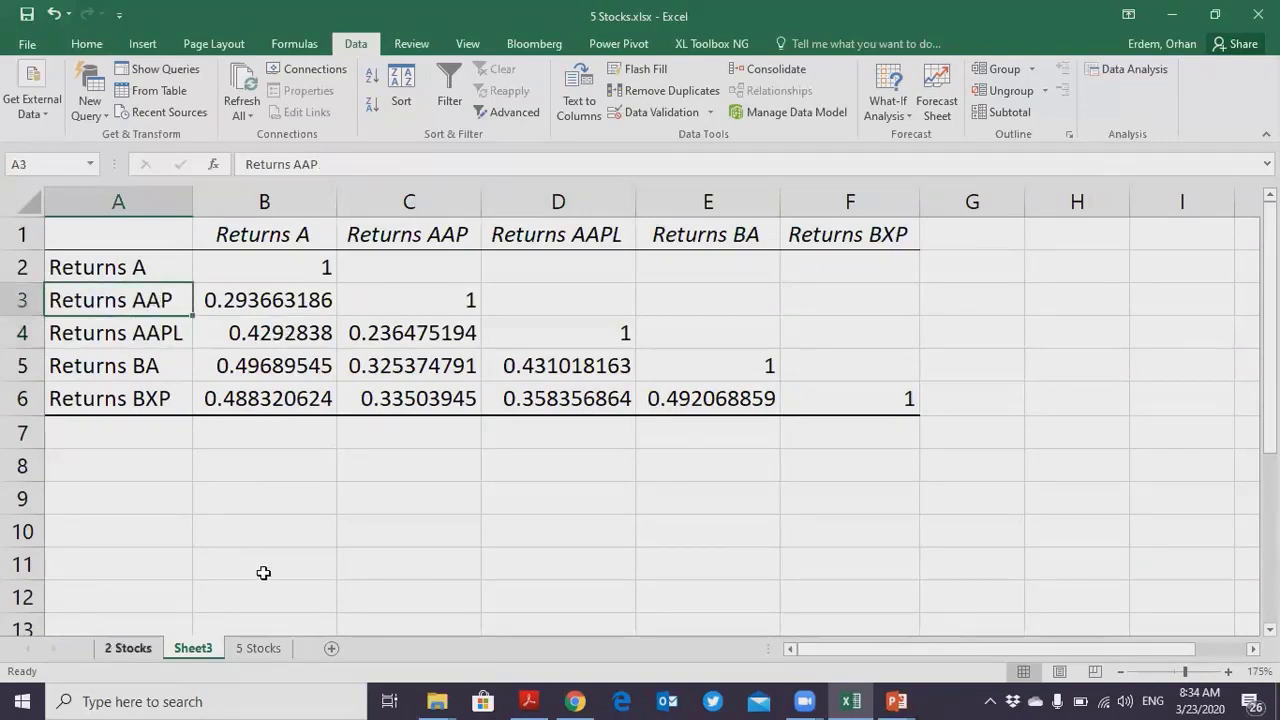
key("ctrl+Page_Up")
key("ctrl+Page_Down")
key("ctrl+Page_Down")
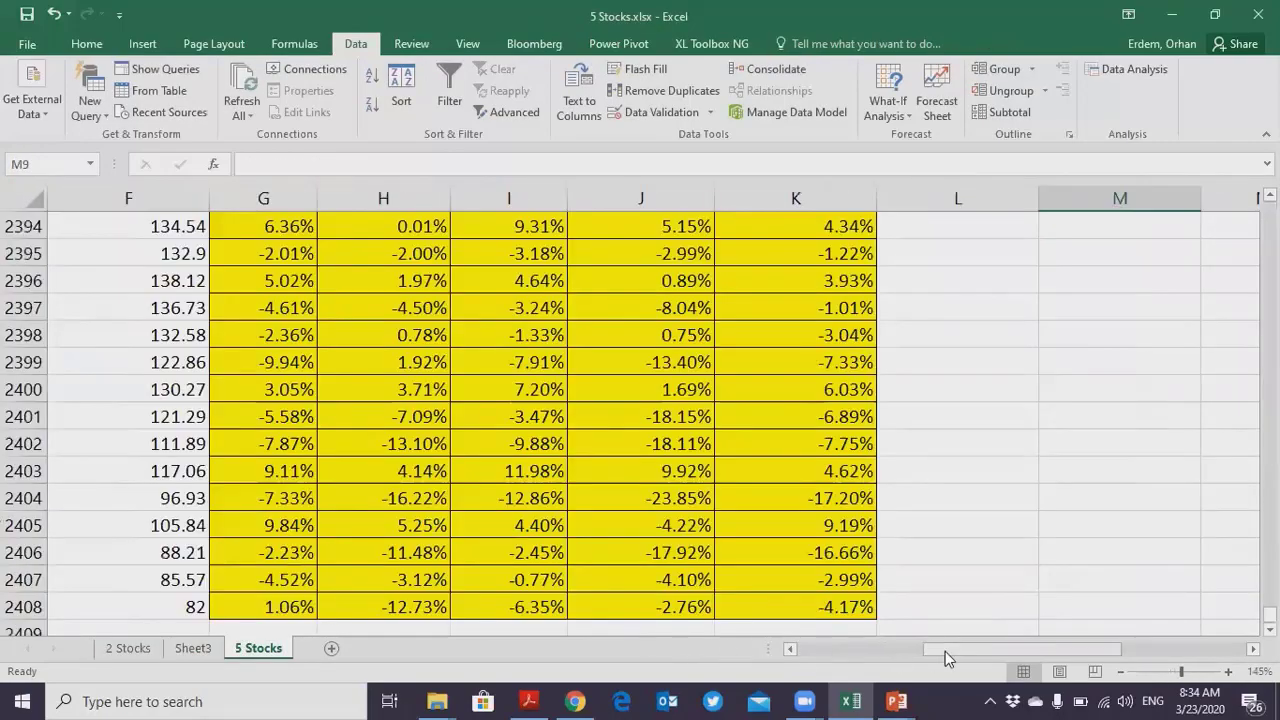
left_click_drag(952, 651, 786, 651)
scroll(657, 498, "up", 20)
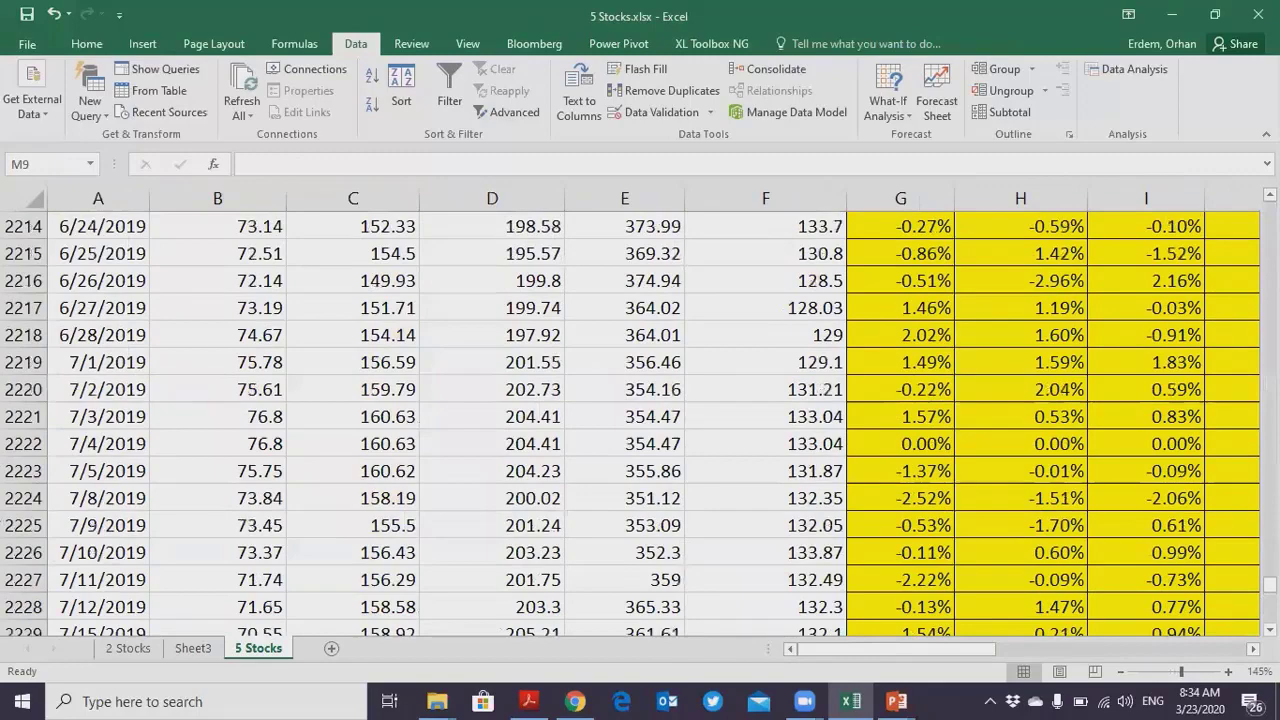
left_click_drag(1270, 585, 1268, 202)
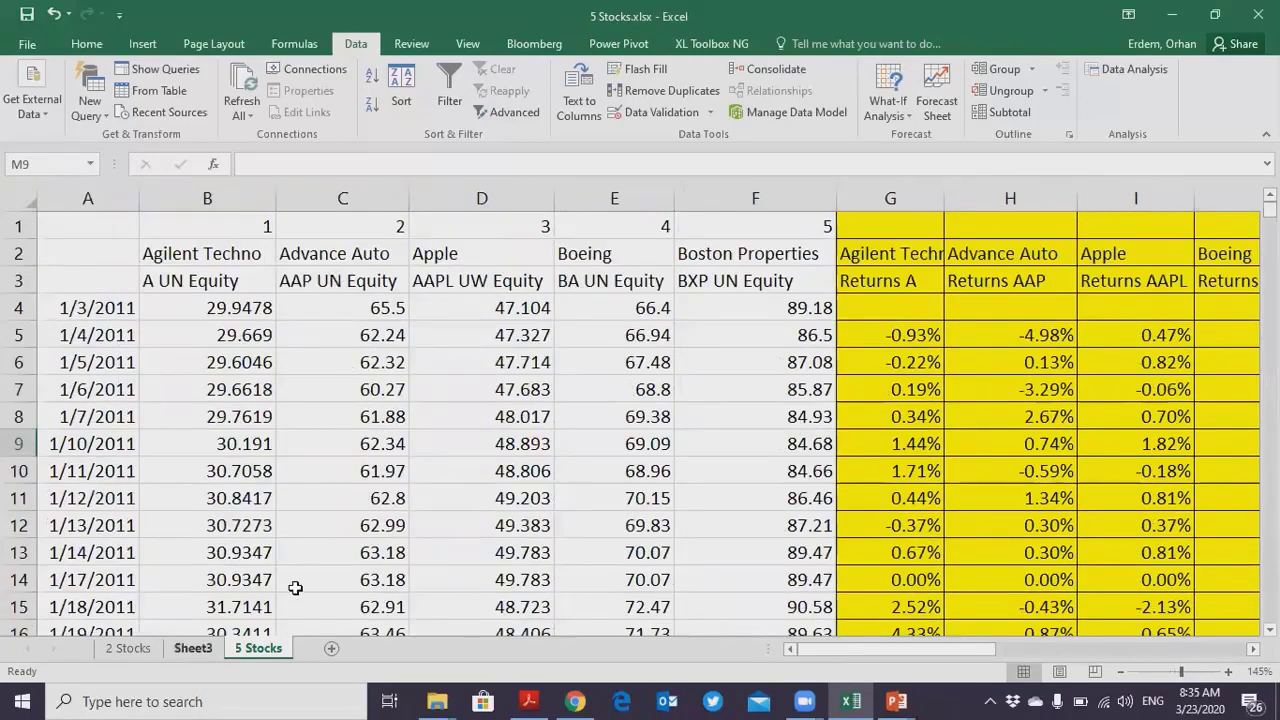
key("ctrl+Page_Up")
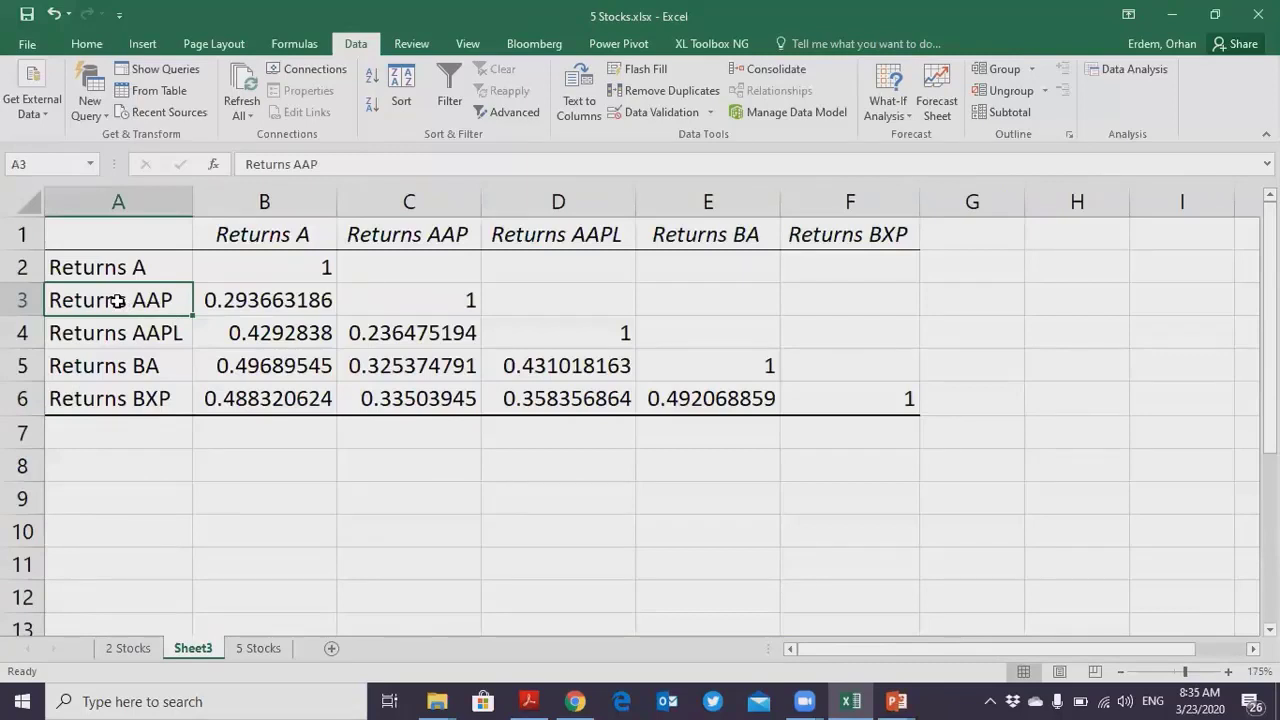
- Examine the matrix row by row for the pairwise correlations of Returns AAP, AAPL, BA and BXP with the other stocks
left_click(244, 245)
left_click(236, 292)
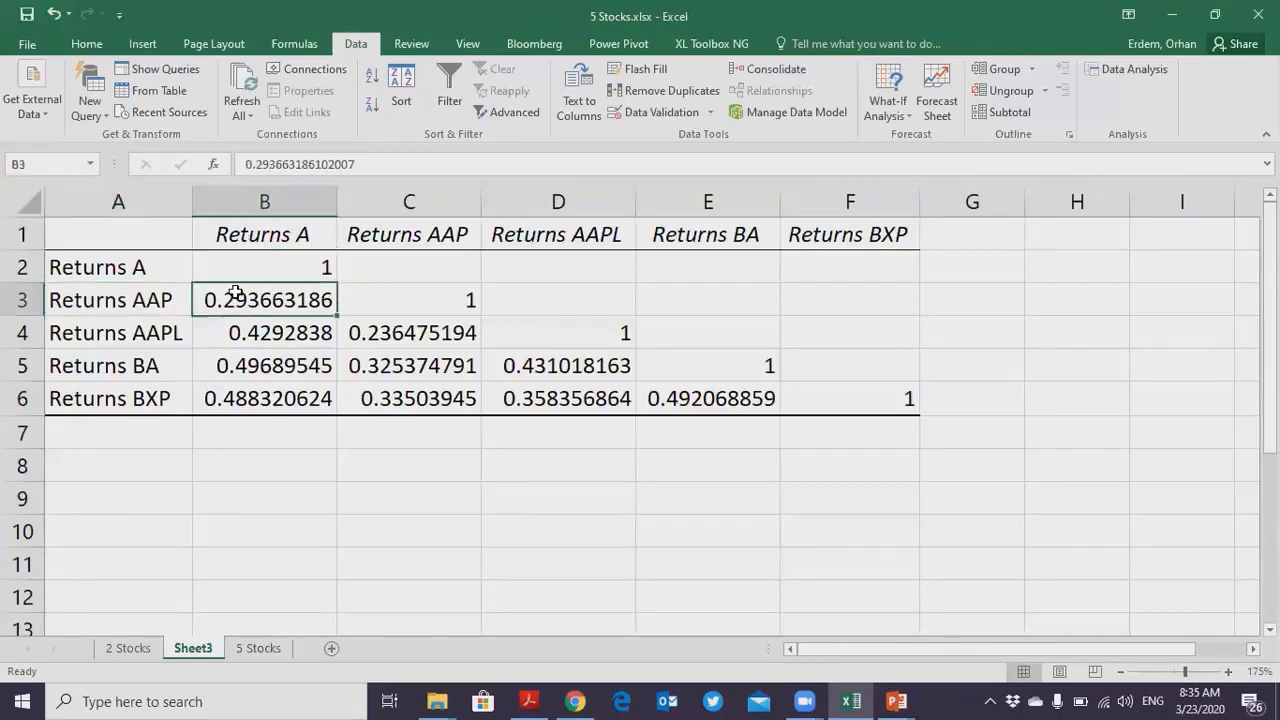
left_click(135, 333)
left_click(250, 333)
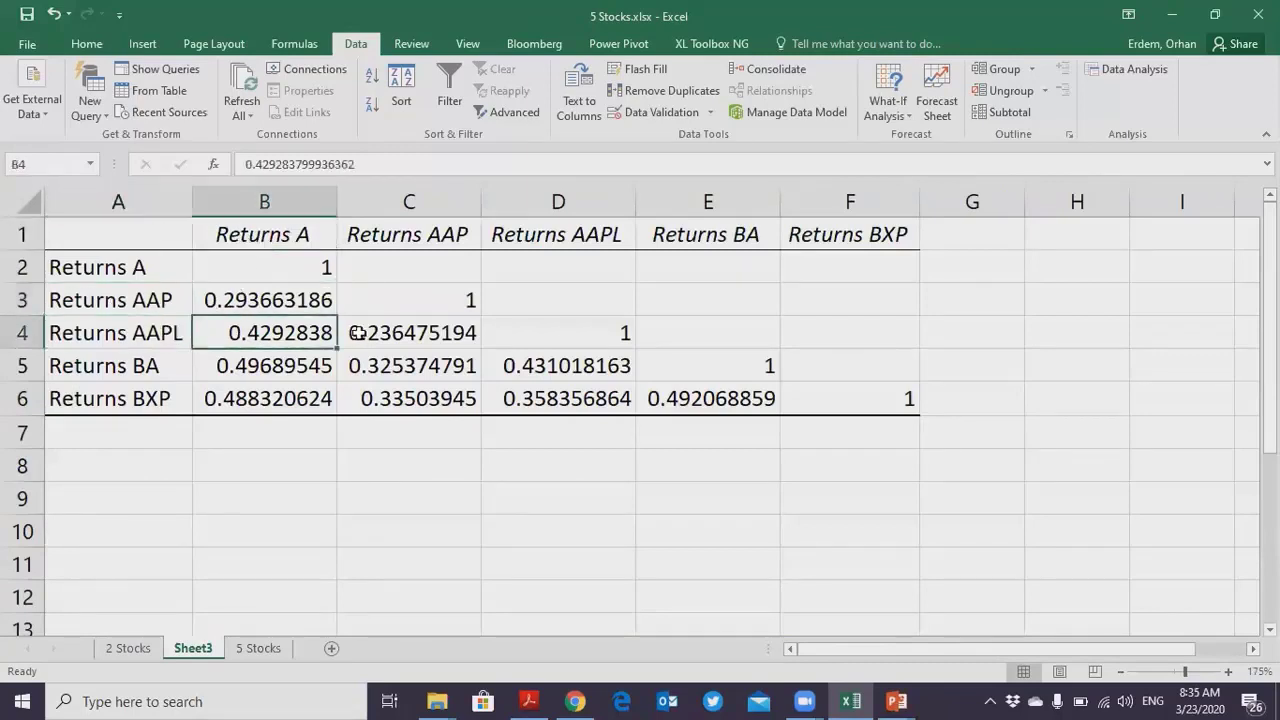
left_click_drag(358, 333, 369, 333)
left_click(143, 367)
left_click_drag(261, 367, 490, 368)
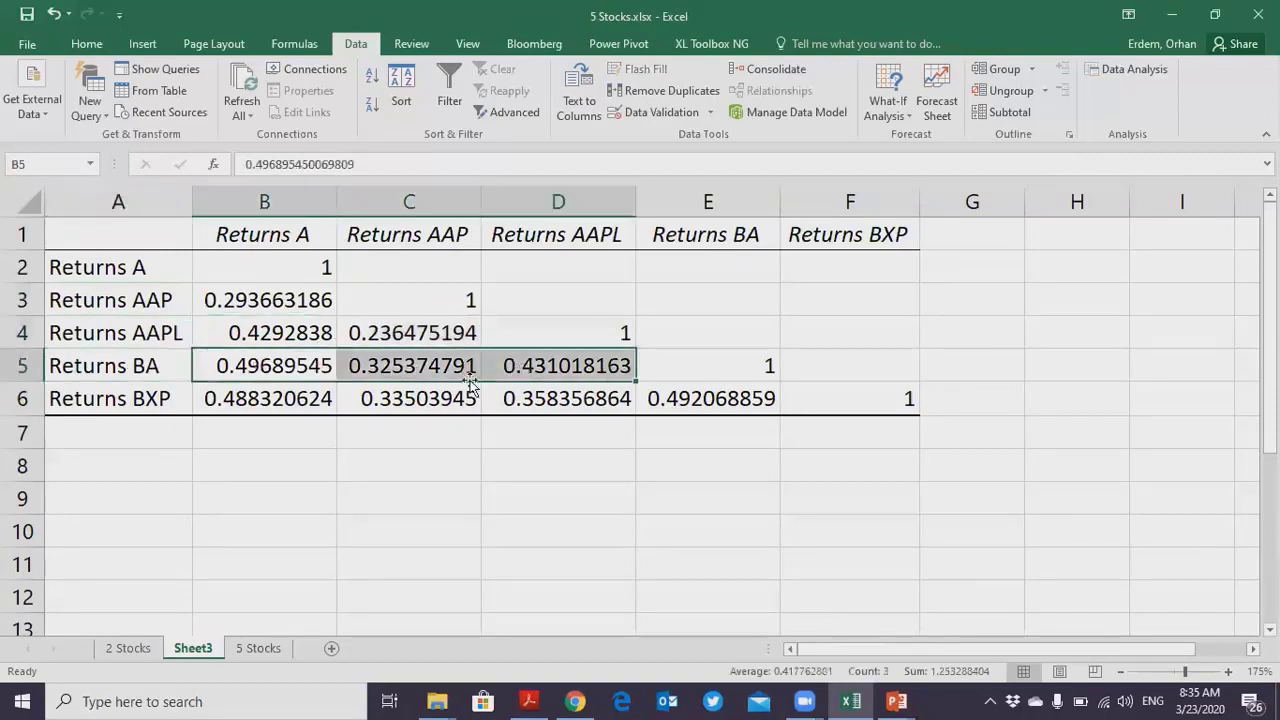
left_click(145, 402)
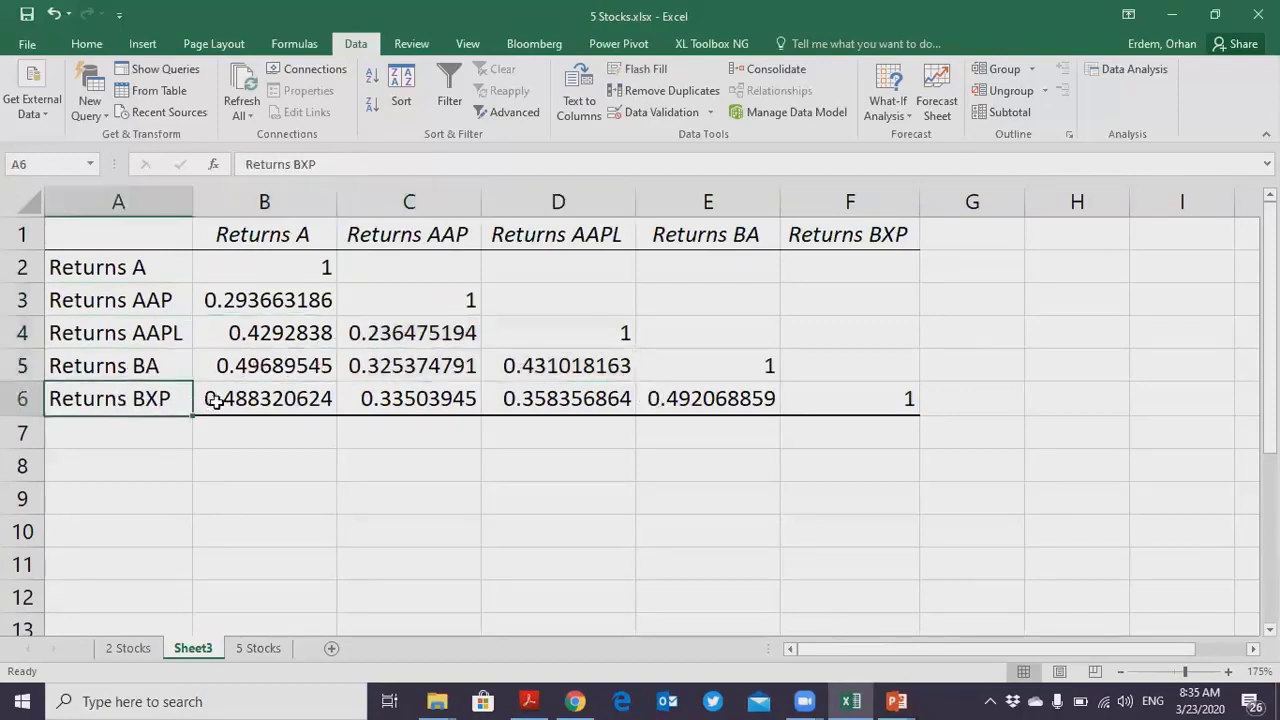
left_click_drag(216, 401, 660, 402)
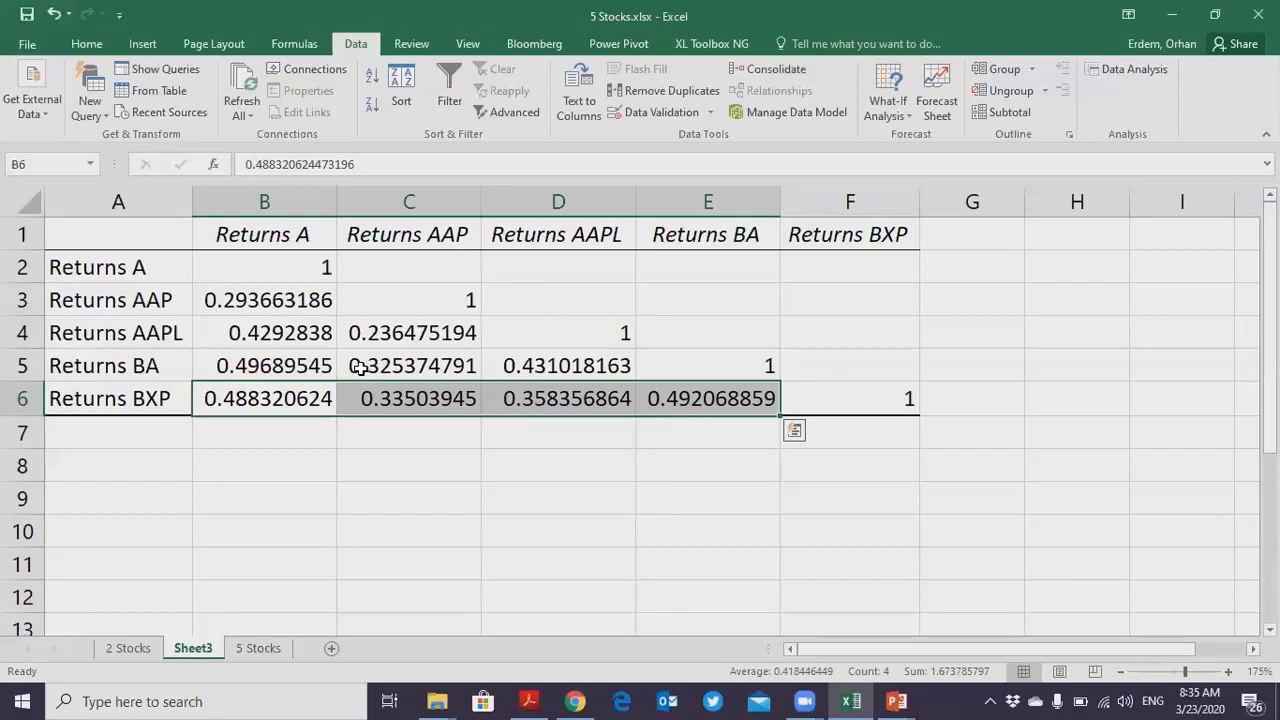
- Look up the correlation between the Apple and Boeing returns in cell D5 of the matrix
left_click(158, 338)
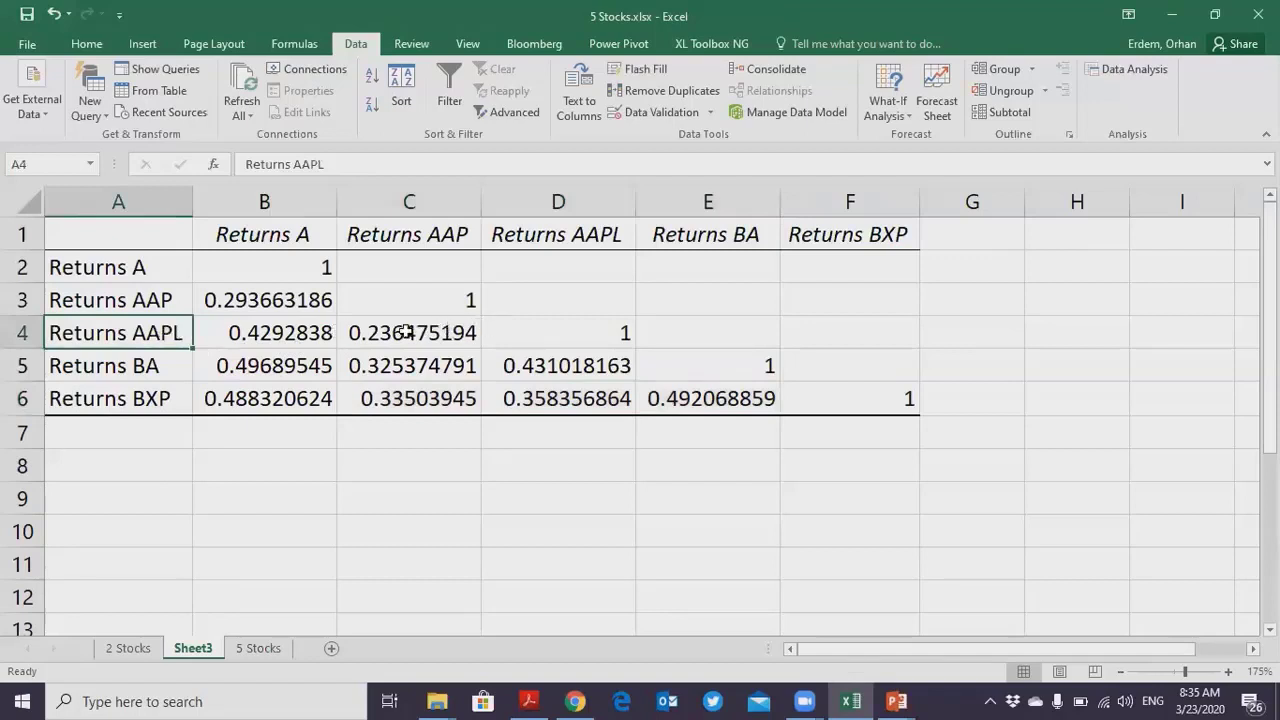
left_click(689, 331)
left_click(120, 367)
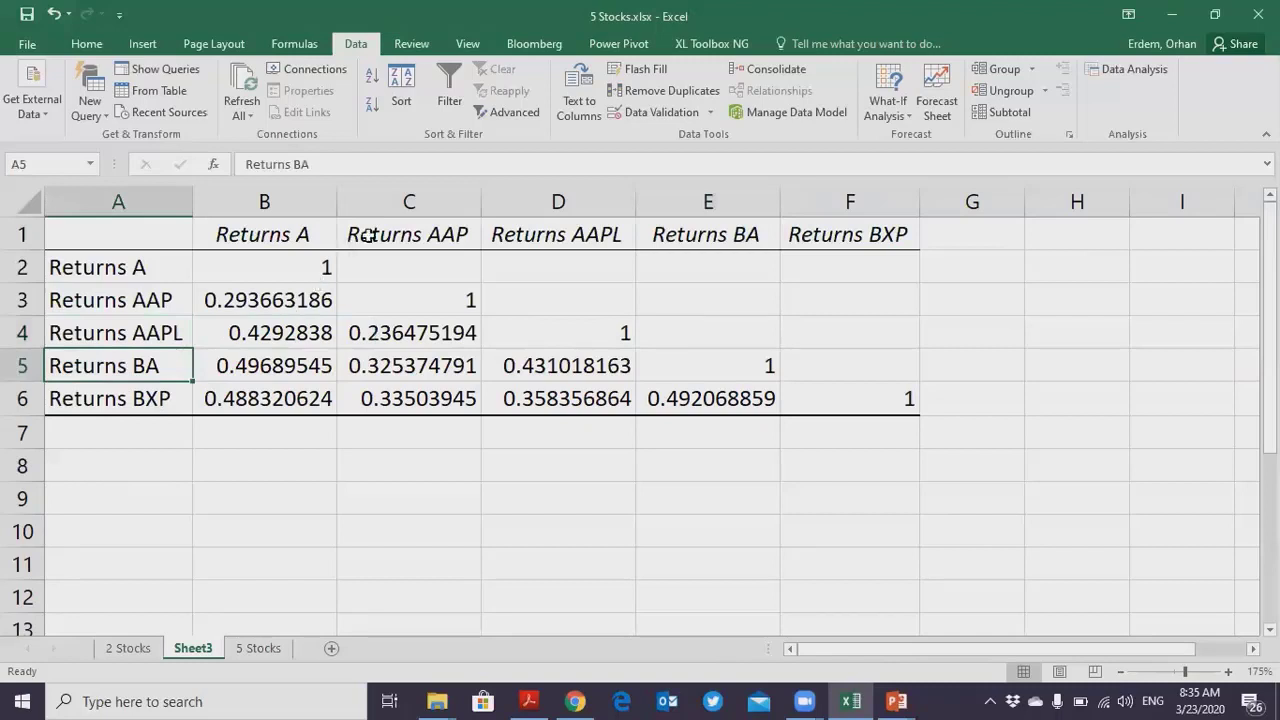
left_click(549, 364)
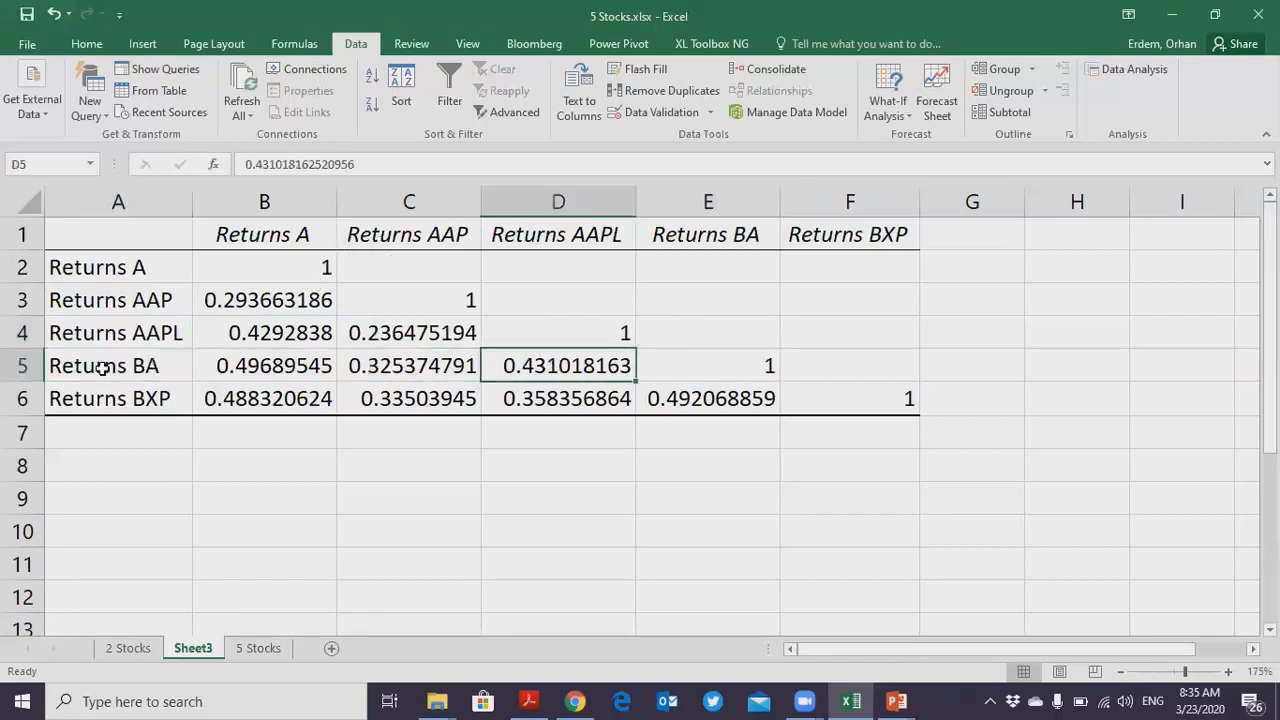